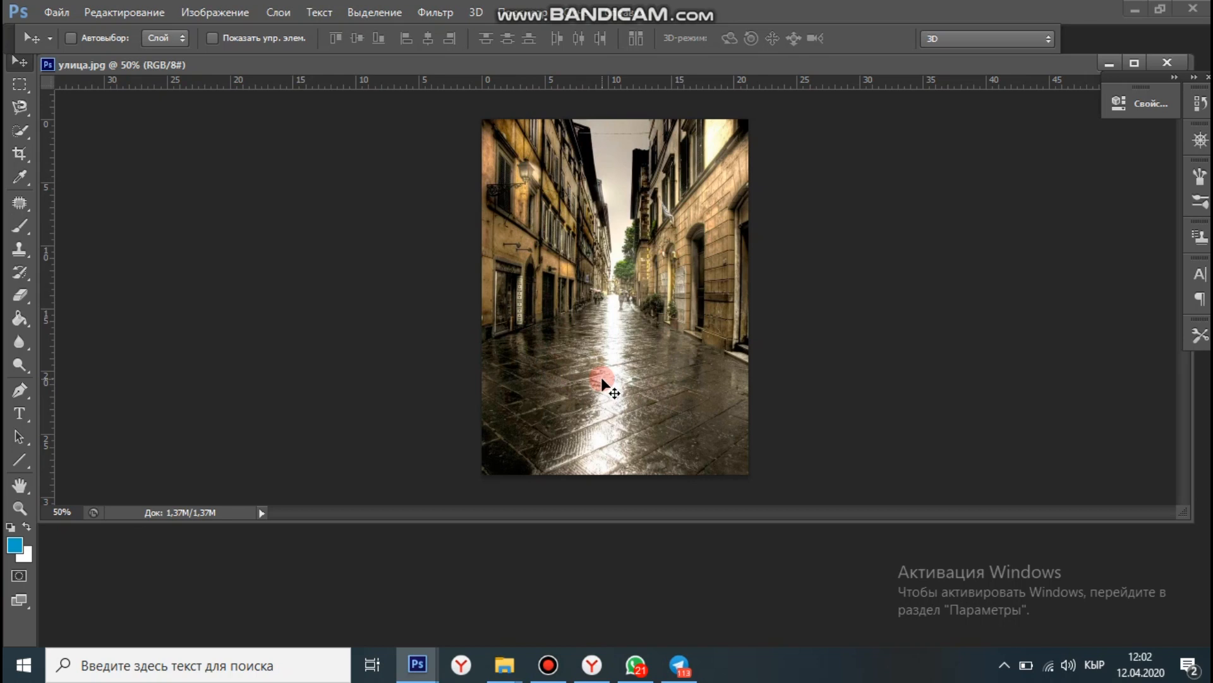
- Show the Layers panel and duplicate the background layer of the street photo
{"action": "key", "text": "F7"}
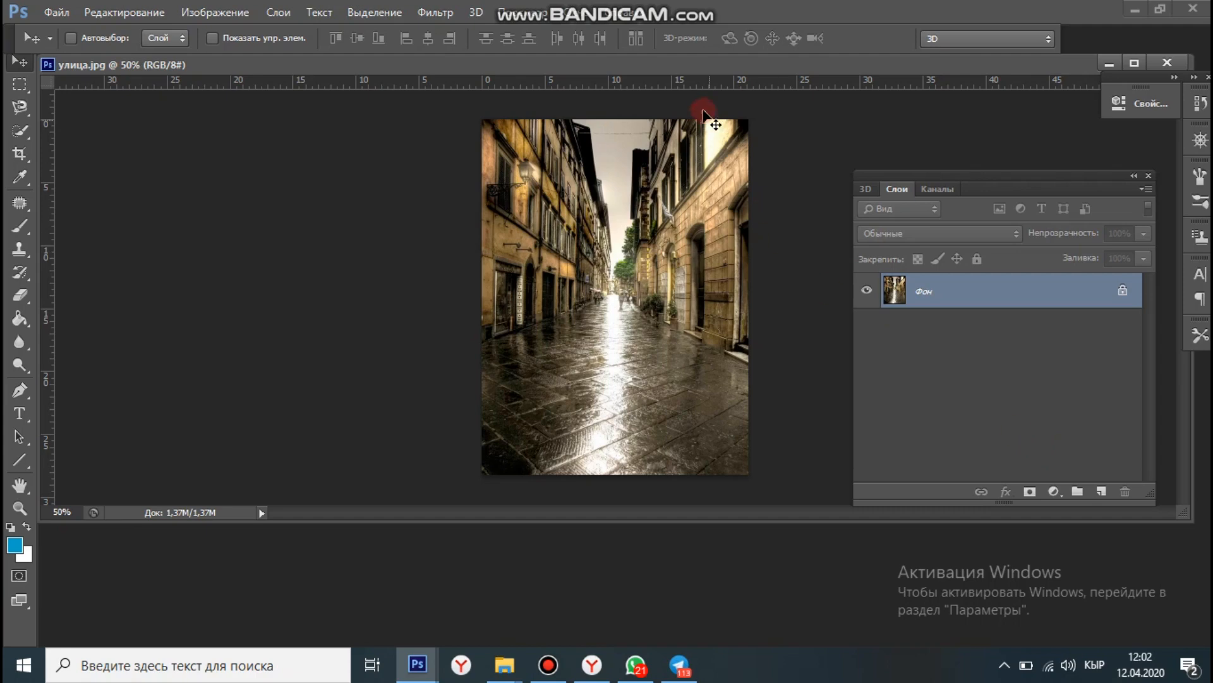
{"action": "left_click", "coordinate": [578, 12]}
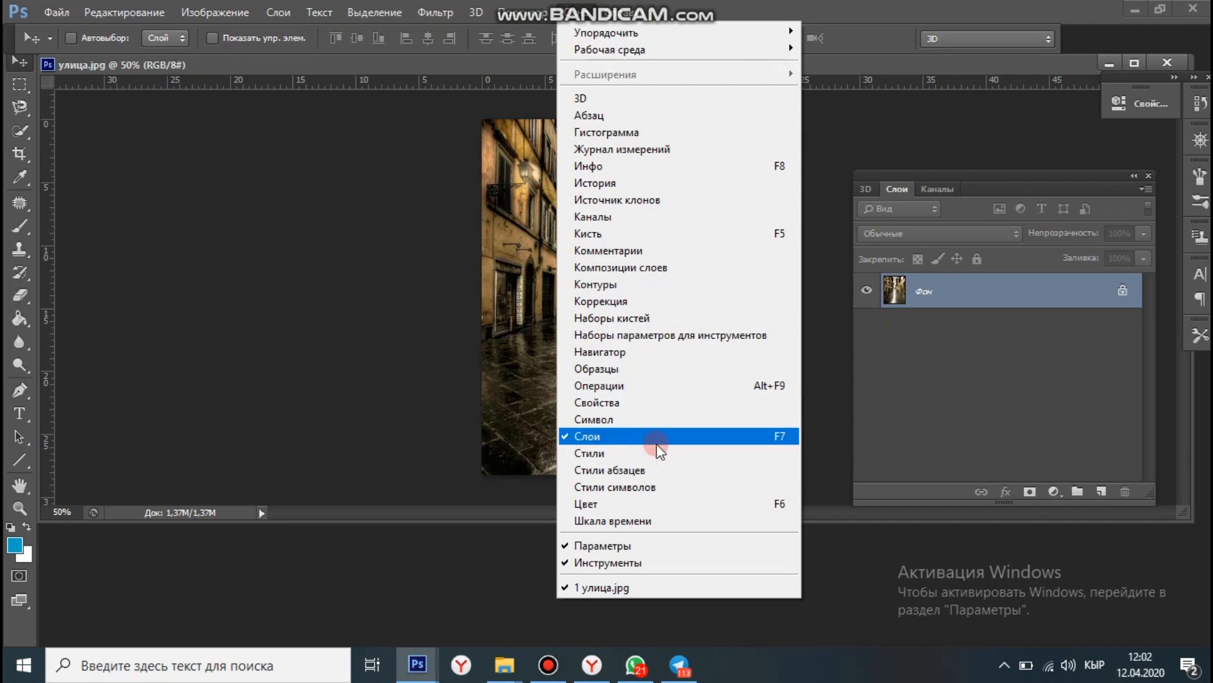
{"action": "left_click", "coordinate": [931, 116]}
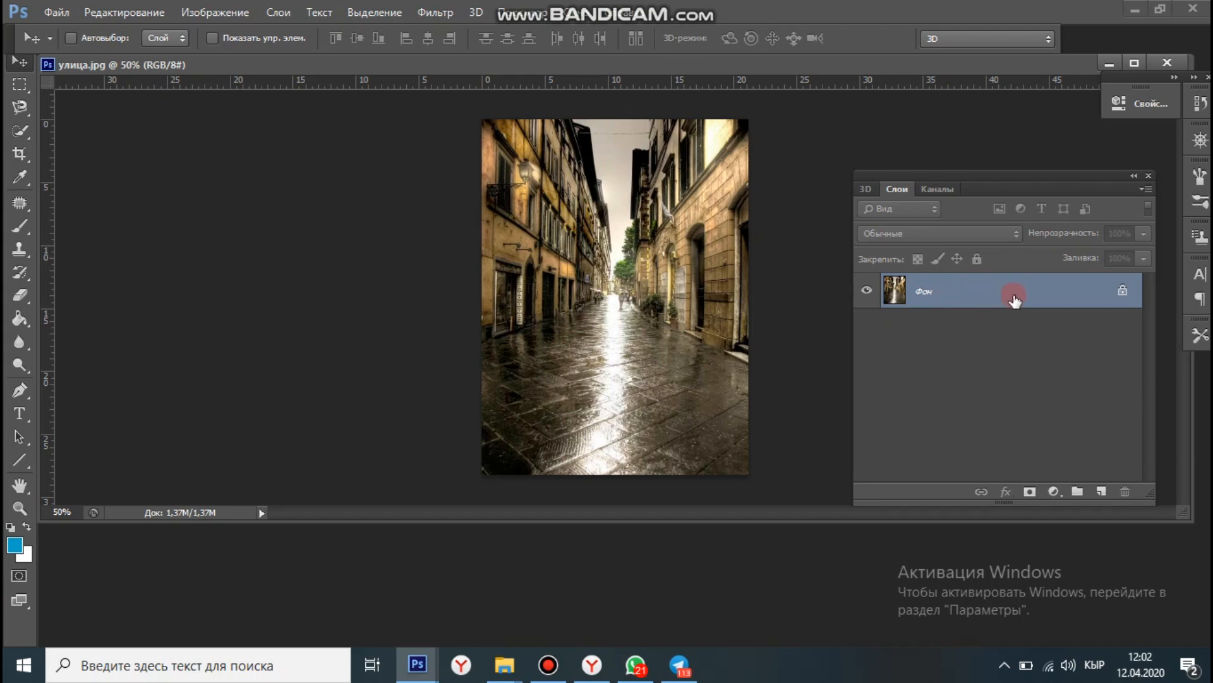
{"action": "left_click_drag", "start_coordinate": [1014, 299], "coordinate": [1105, 489]}
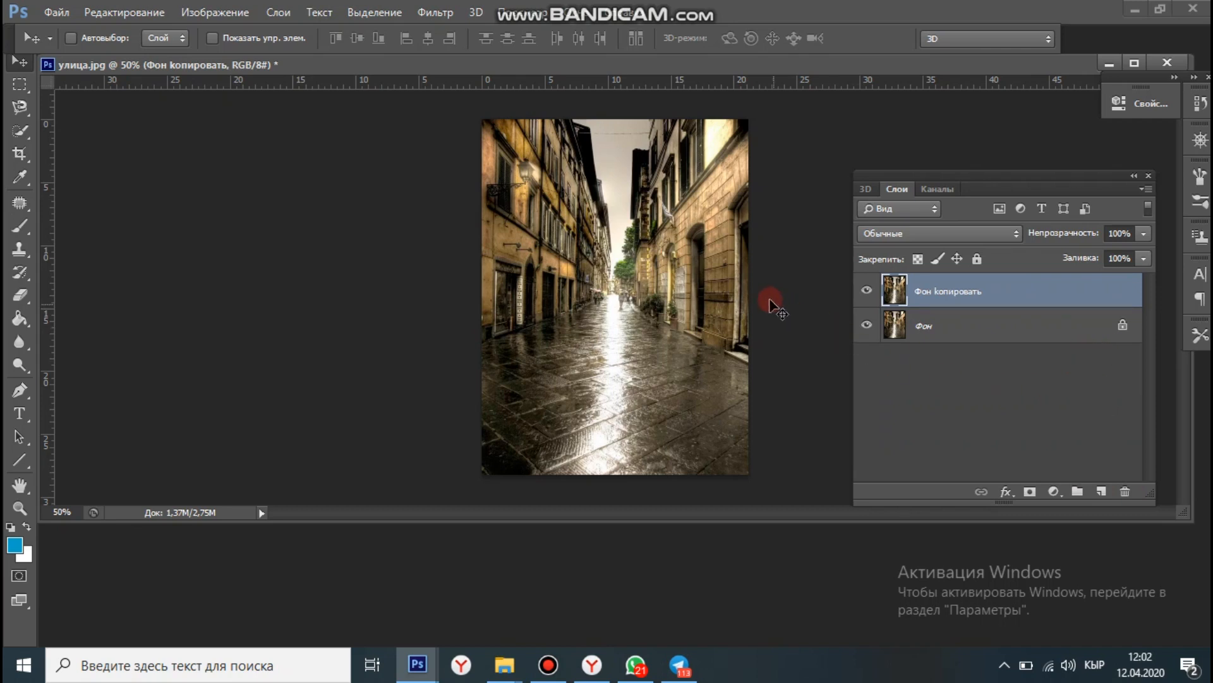
- Add a new empty layer above the background copy and fill it with black in Normal mode at 100% opacity
{"action": "left_click", "coordinate": [720, 403]}
{"action": "left_click", "coordinate": [618, 406]}
{"action": "left_click", "coordinate": [830, 430]}
{"action": "left_click", "coordinate": [1101, 492]}
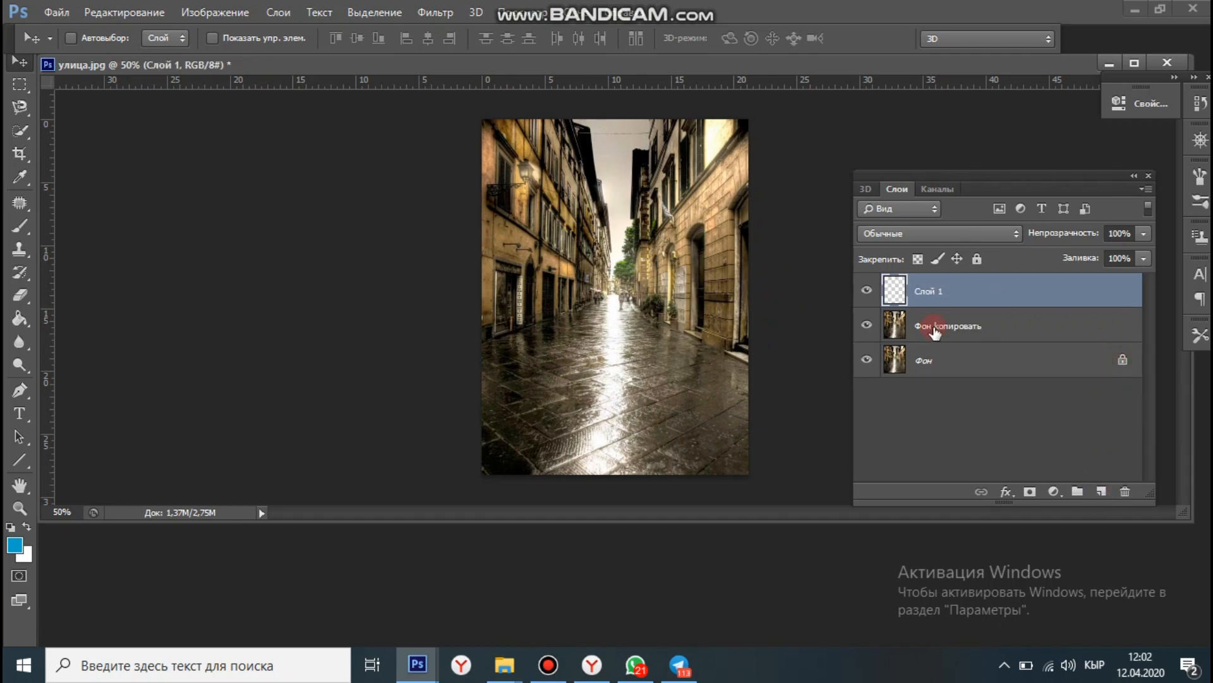
{"action": "left_click", "coordinate": [953, 289]}
{"action": "left_click", "coordinate": [922, 292]}
{"action": "key", "text": "shift+F5"}
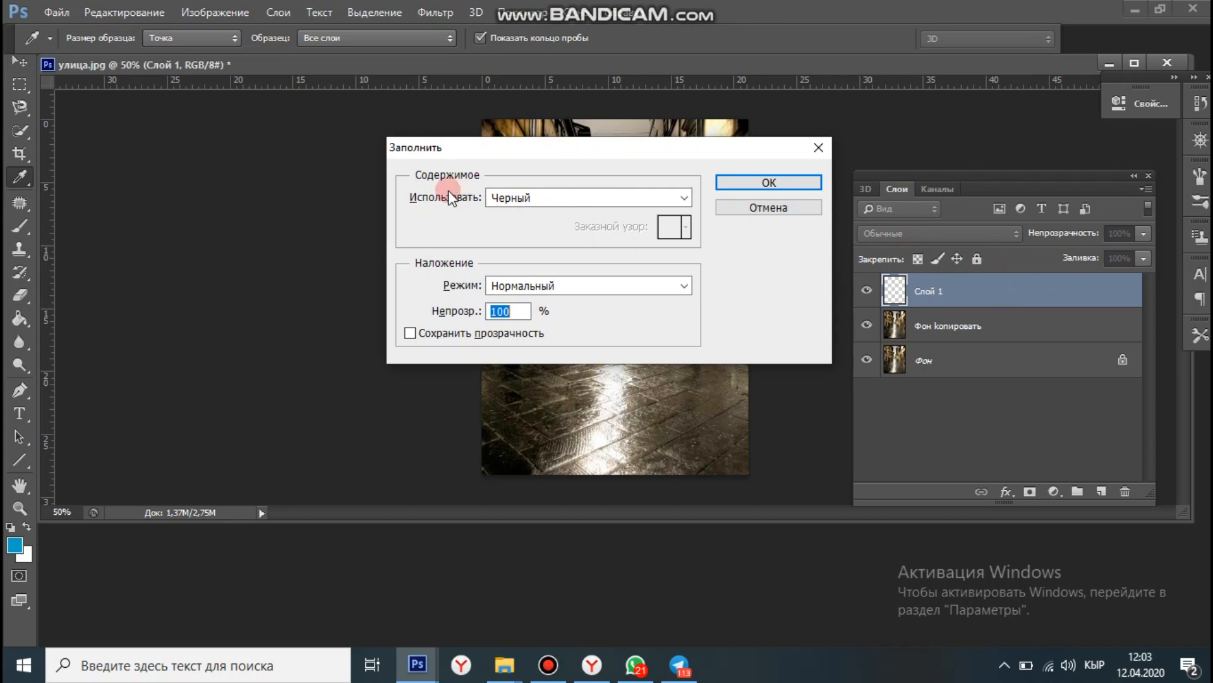
{"action": "left_click", "coordinate": [768, 183]}
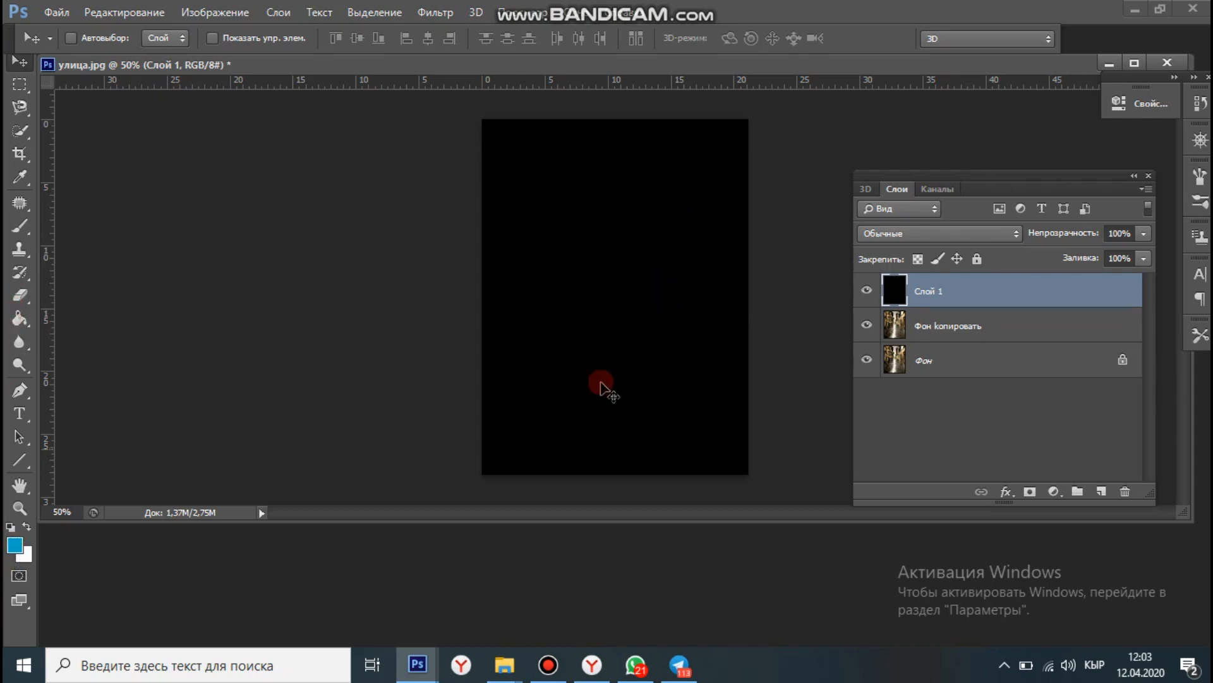
{"action": "left_click_drag", "start_coordinate": [541, 400], "coordinate": [627, 359]}
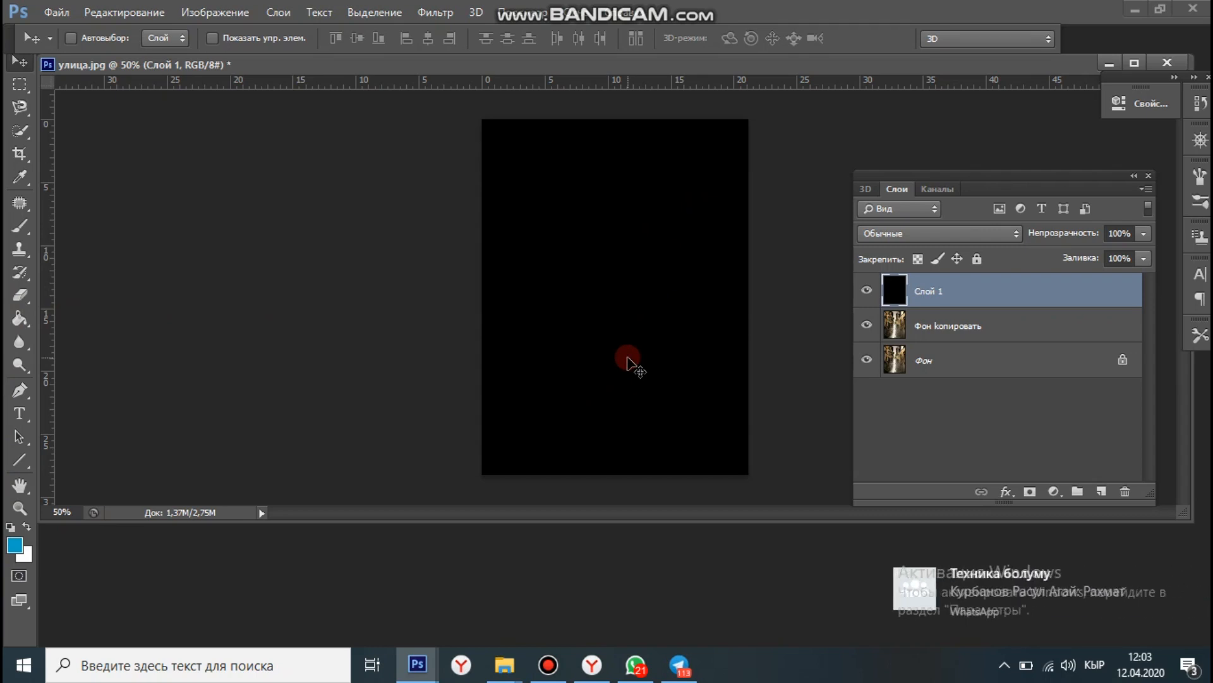
- Apply the Add Noise filter to the black layer with a 68.32% amount, monochromatic noise and Gaussian distribution
{"action": "left_click", "coordinate": [423, 13]}
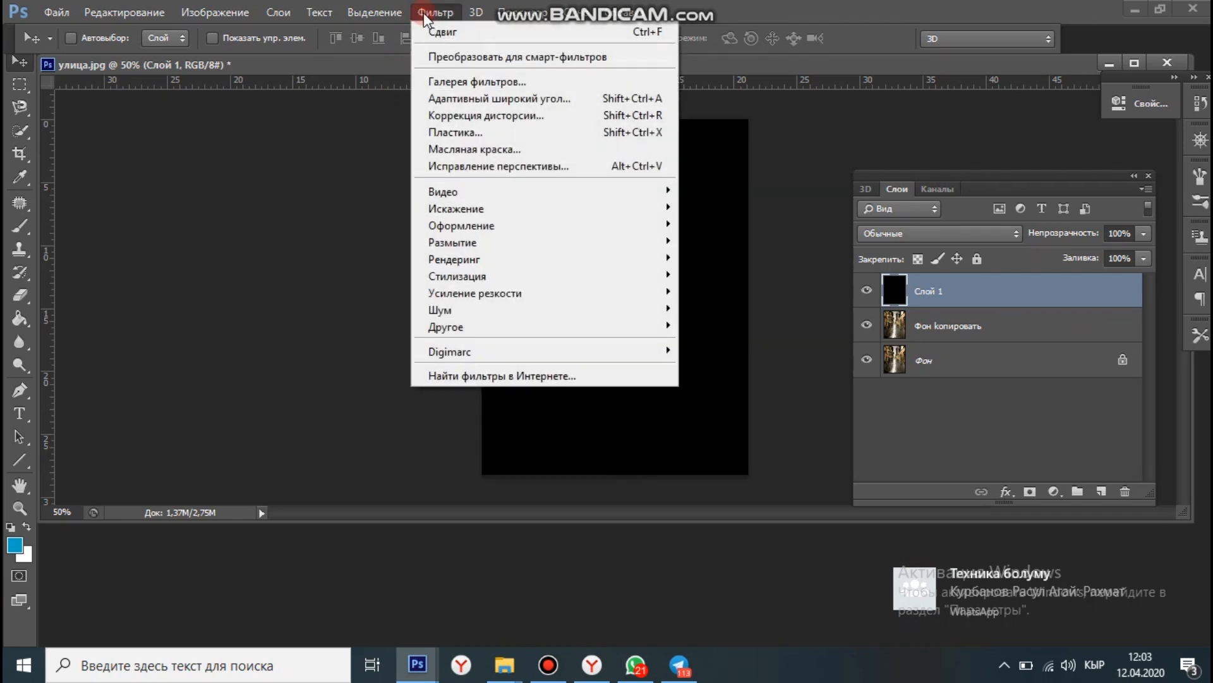
{"action": "mouse_move", "coordinate": [431, 316]}
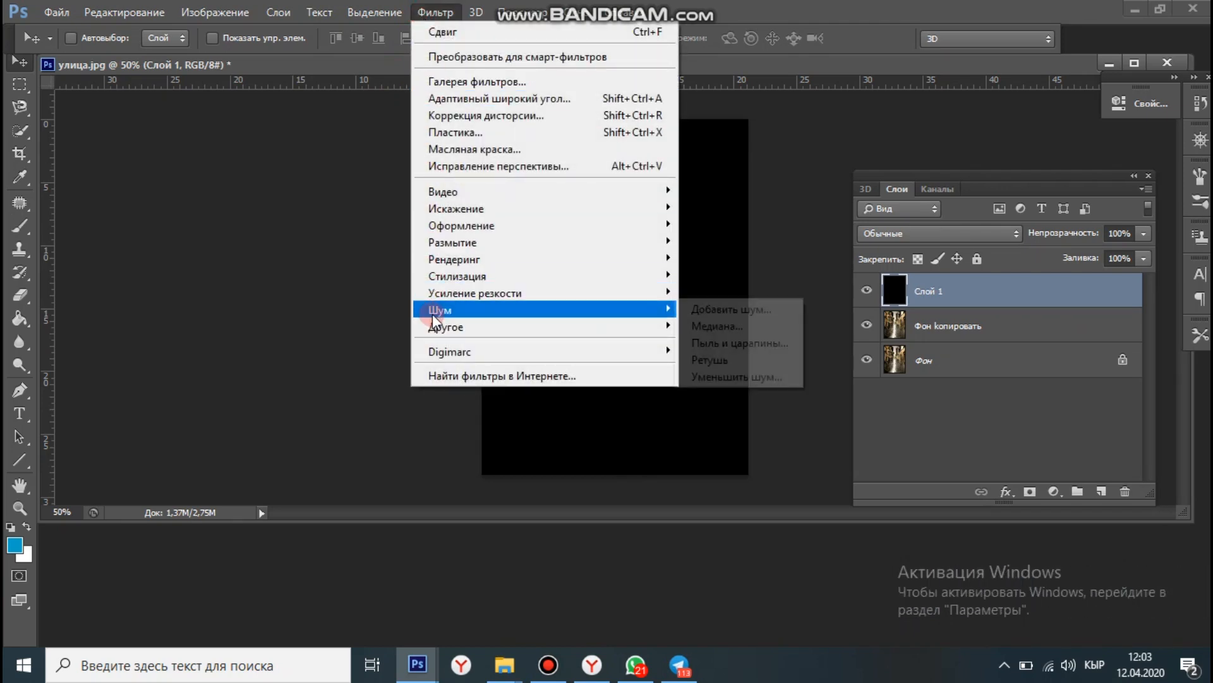
{"action": "left_click", "coordinate": [734, 310]}
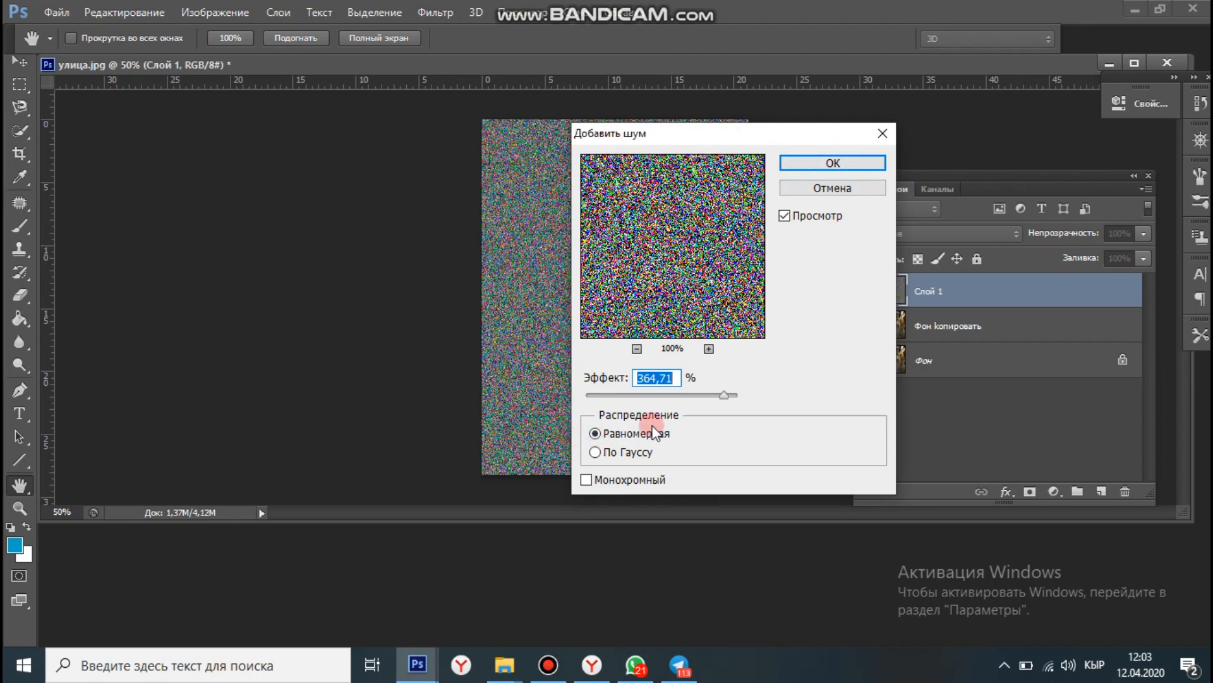
{"action": "left_click_drag", "start_coordinate": [699, 206], "coordinate": [668, 249]}
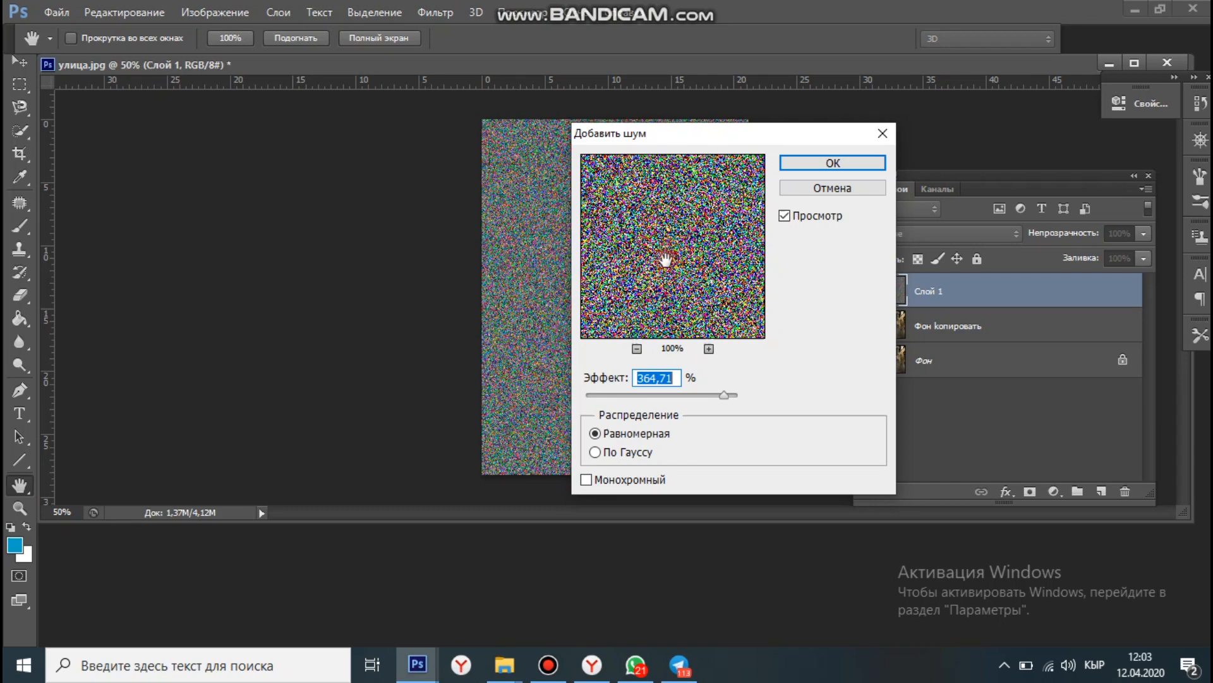
{"action": "left_click_drag", "start_coordinate": [587, 478], "coordinate": [599, 500]}
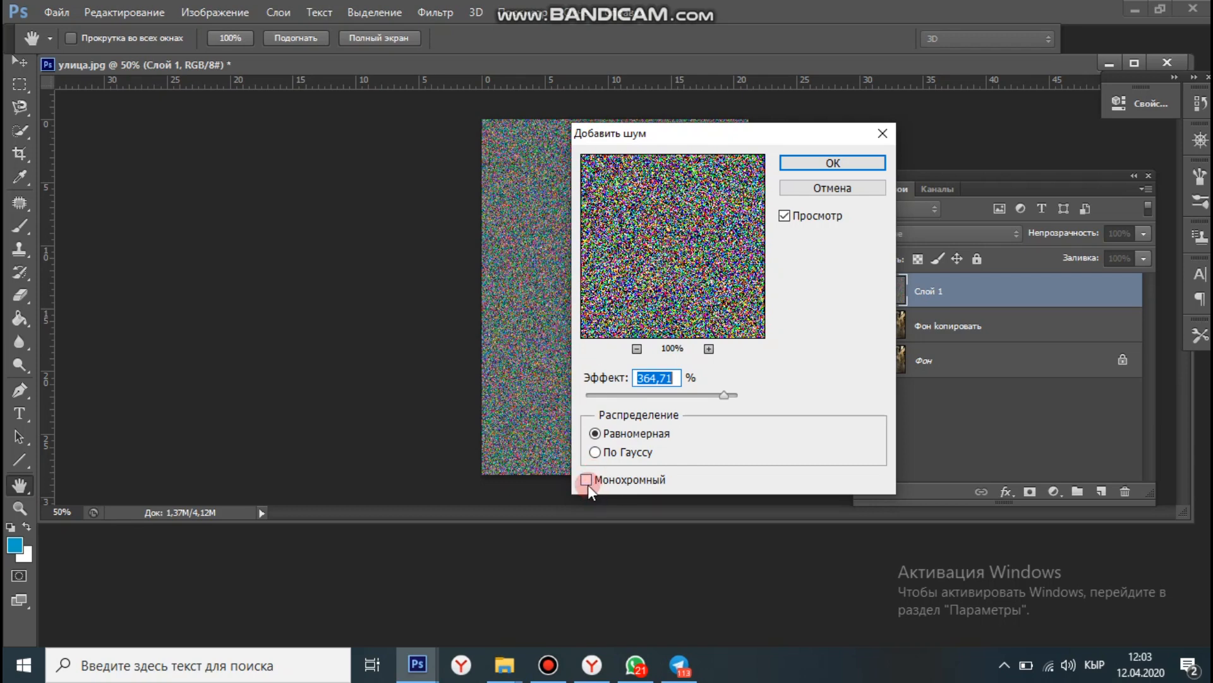
{"action": "left_click", "coordinate": [599, 480]}
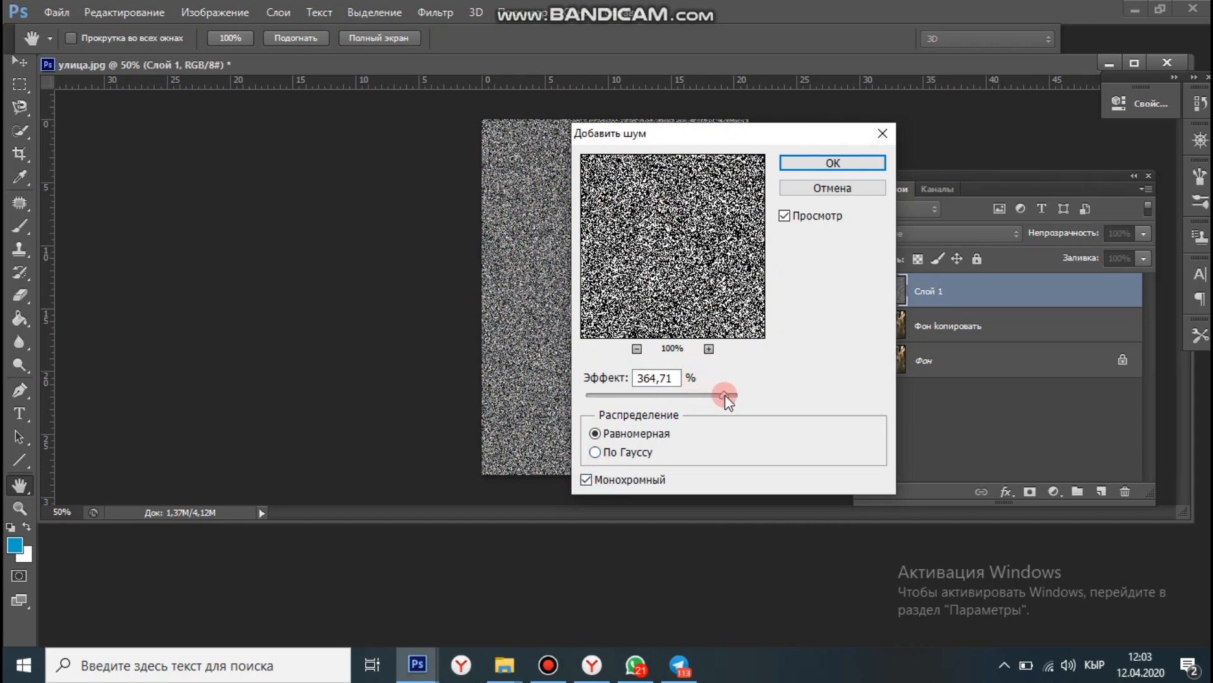
{"action": "left_click_drag", "start_coordinate": [728, 402], "coordinate": [613, 403]}
{"action": "left_click", "coordinate": [626, 432]}
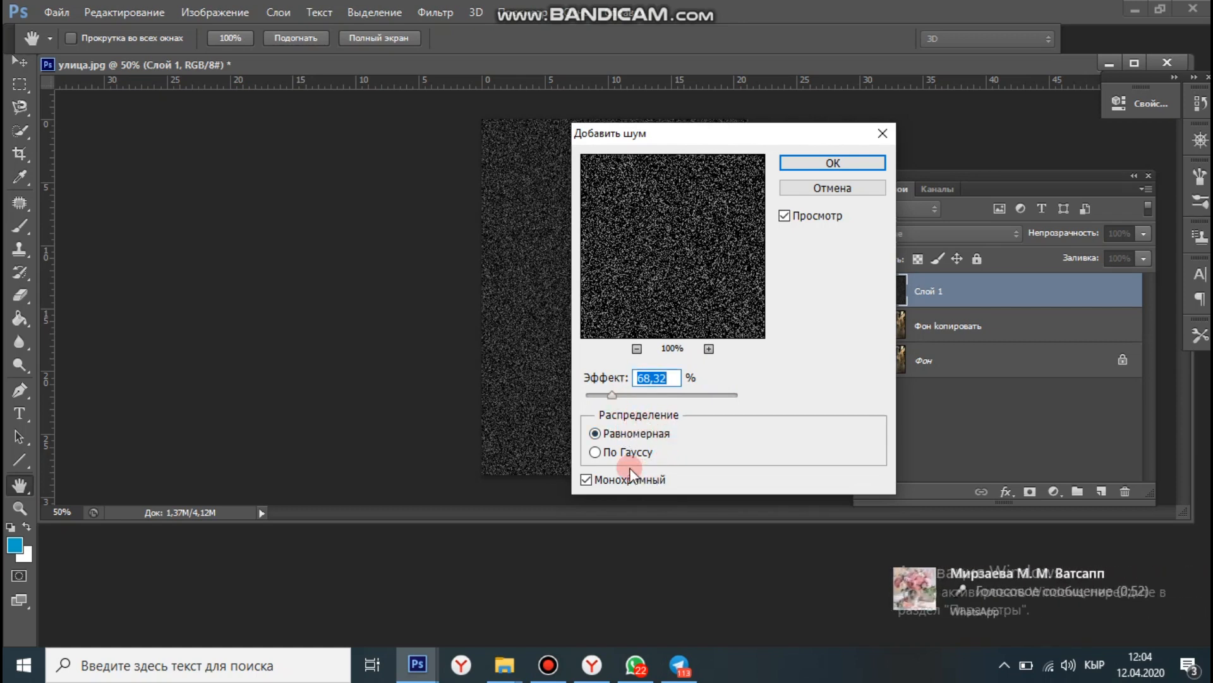
{"action": "left_click", "coordinate": [595, 452]}
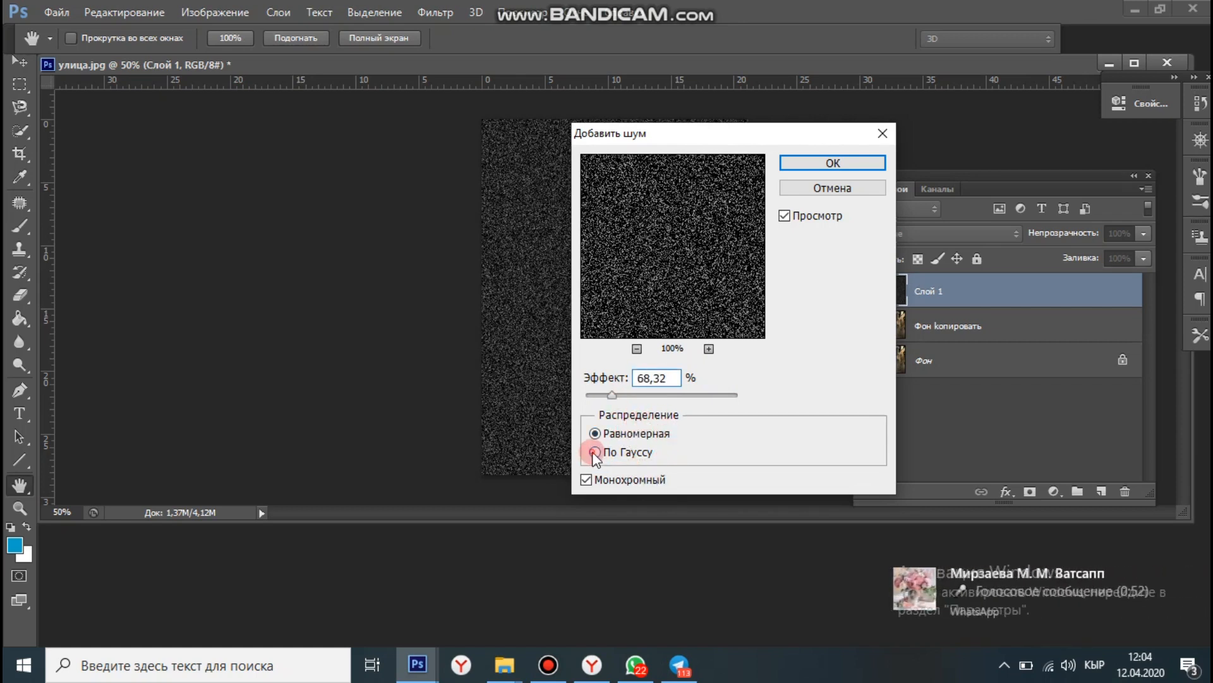
{"action": "left_click", "coordinate": [842, 163]}
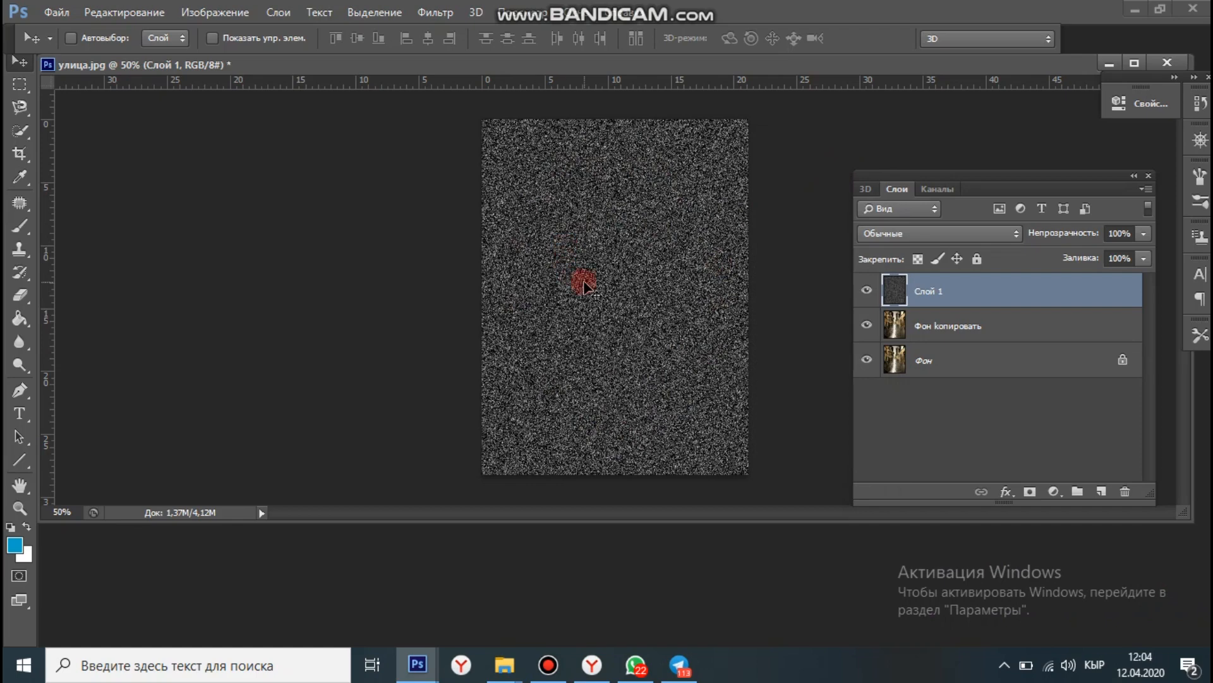
- Apply Motion Blur to the noise layer with a 71° angle and a distance of 12 pixels
{"action": "left_click", "coordinate": [430, 13]}
{"action": "mouse_move", "coordinate": [472, 241]}
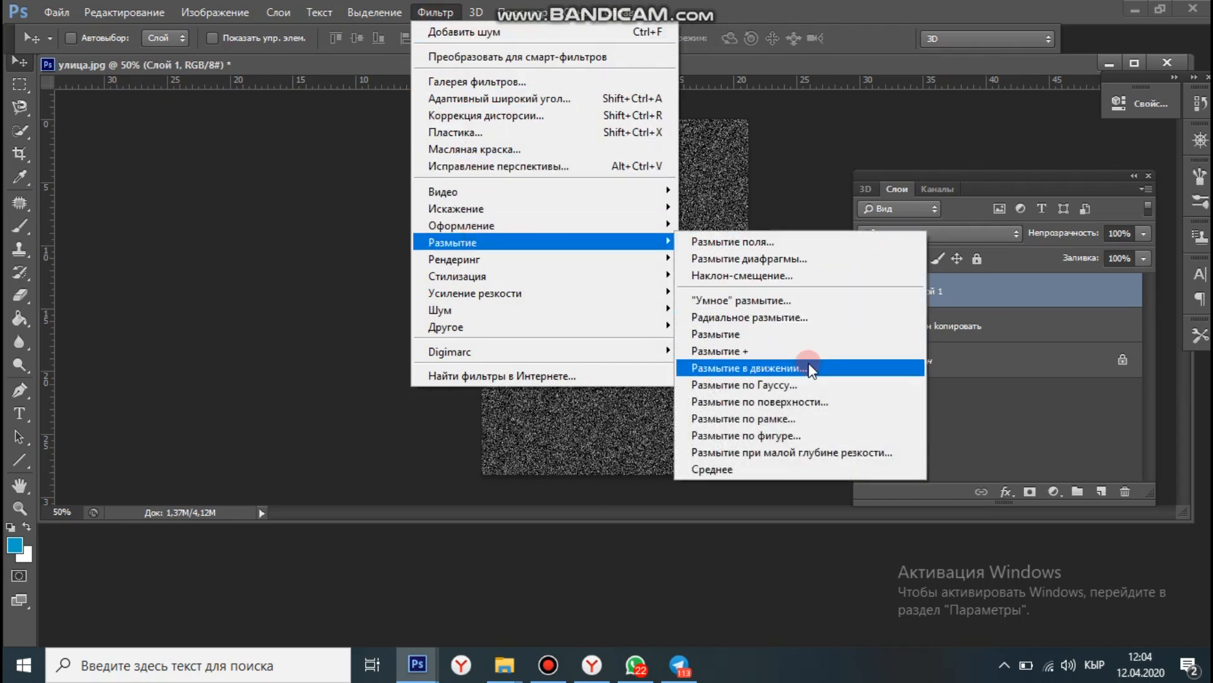
{"action": "left_click", "coordinate": [809, 368]}
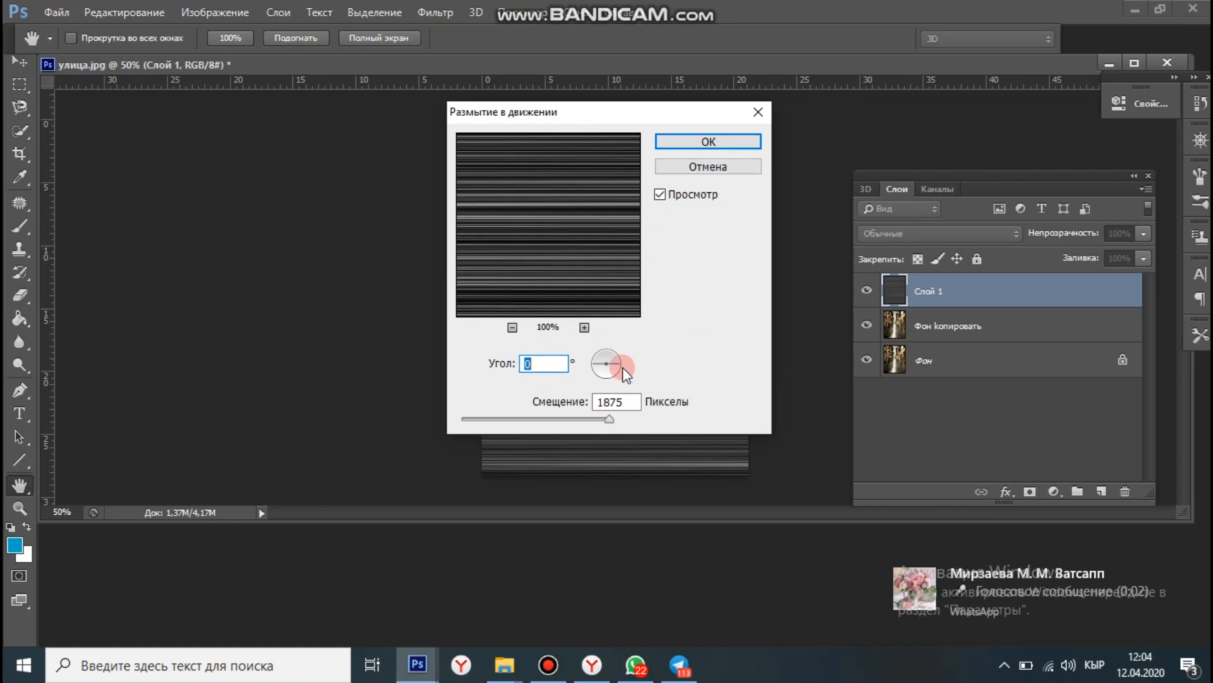
{"action": "left_click_drag", "start_coordinate": [620, 369], "coordinate": [616, 342]}
{"action": "mouse_move", "coordinate": [492, 138]}
{"action": "left_mouse_down"}
{"action": "mouse_move", "coordinate": [533, 191]}
{"action": "mouse_move", "coordinate": [563, 193]}
{"action": "left_mouse_up"}
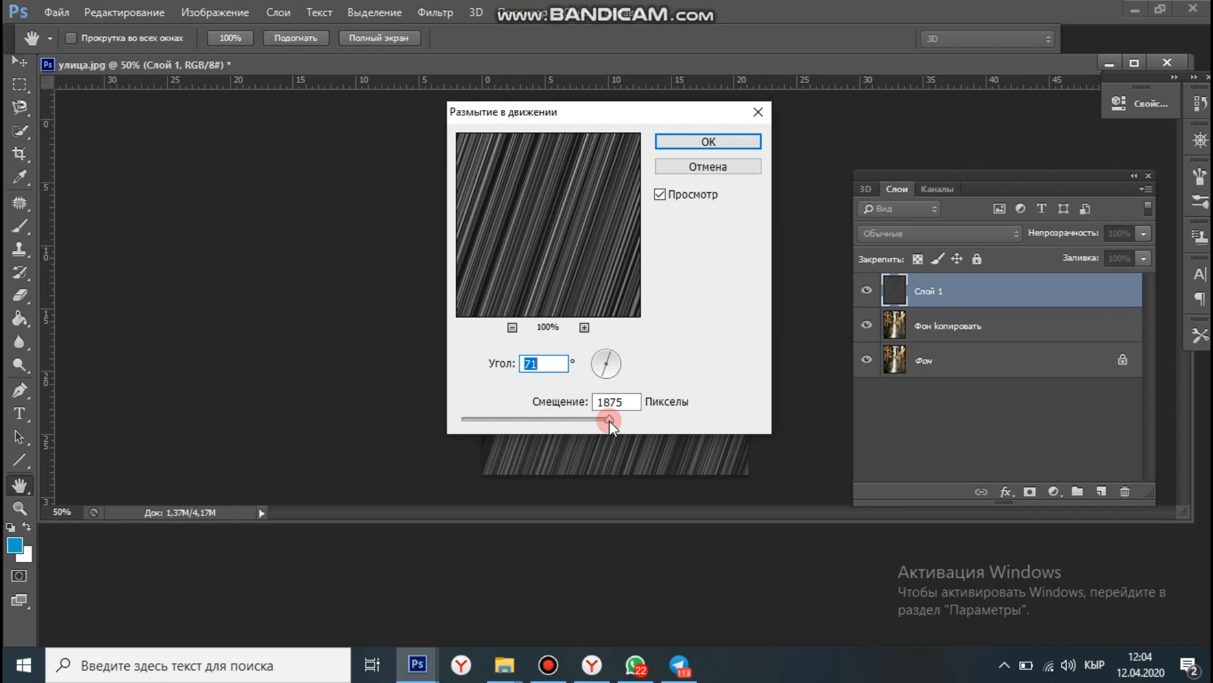
{"action": "left_click_drag", "start_coordinate": [594, 420], "coordinate": [471, 424]}
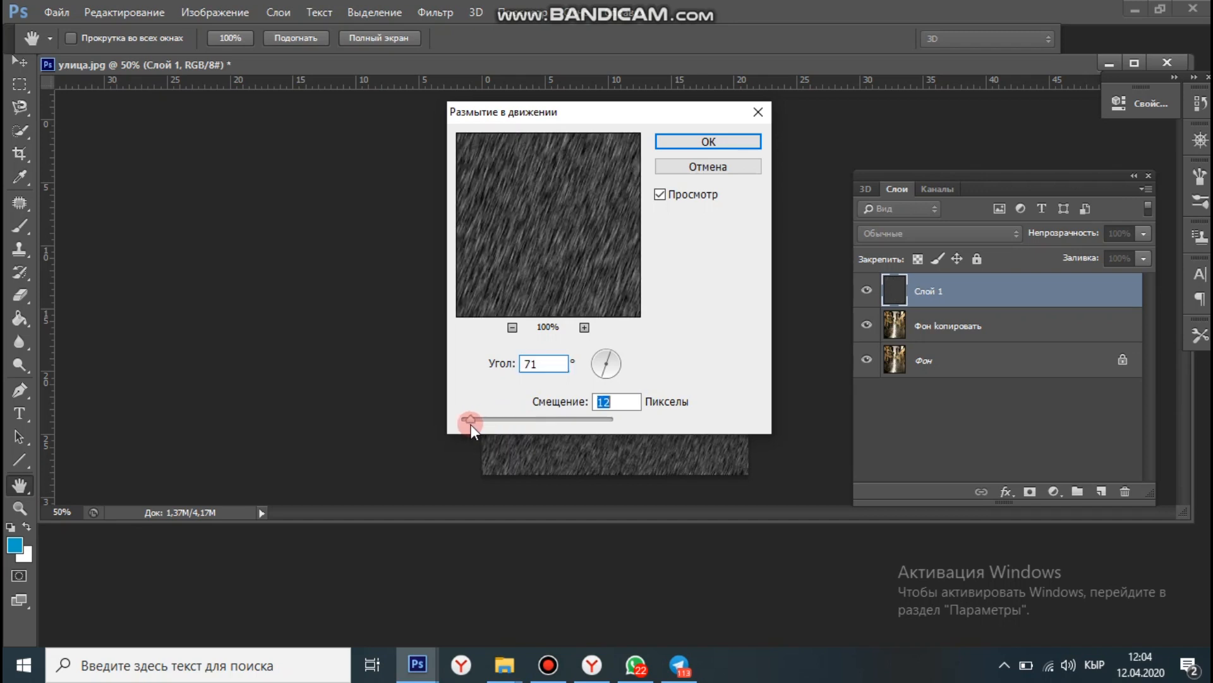
{"action": "left_click", "coordinate": [740, 144]}
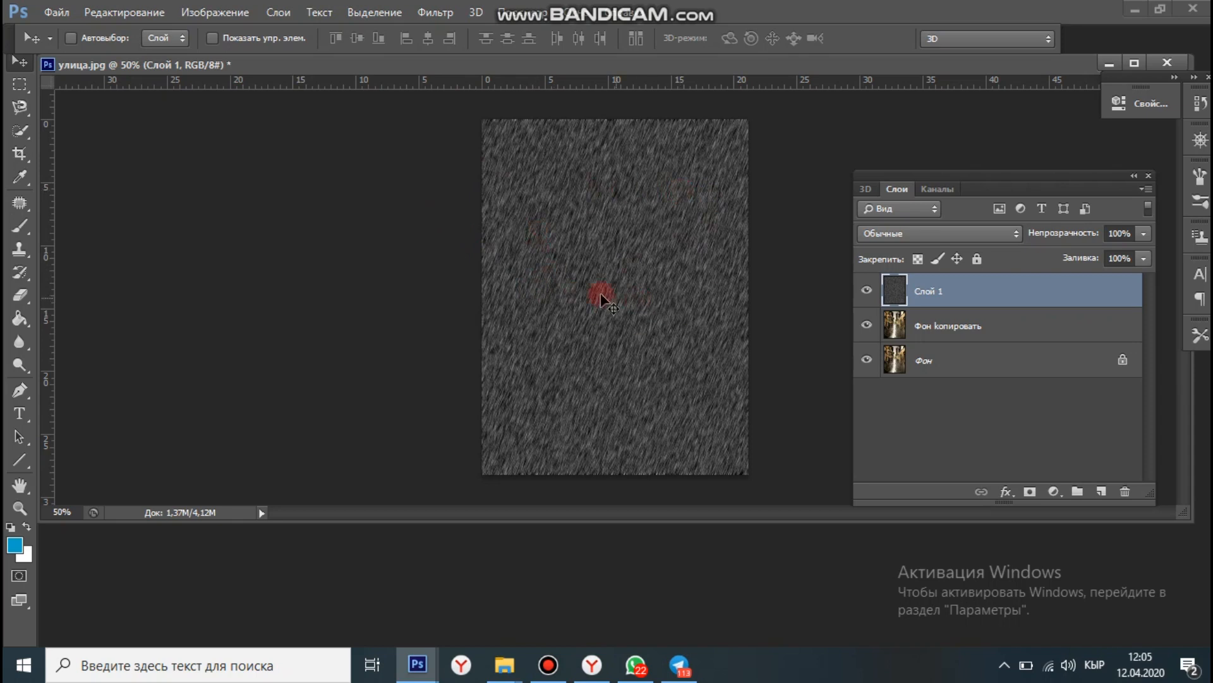
- Increase the streak layer's contrast with Levels, setting the black input to 65 and moving the midtone and white inputs darker
{"action": "left_click", "coordinate": [207, 15]}
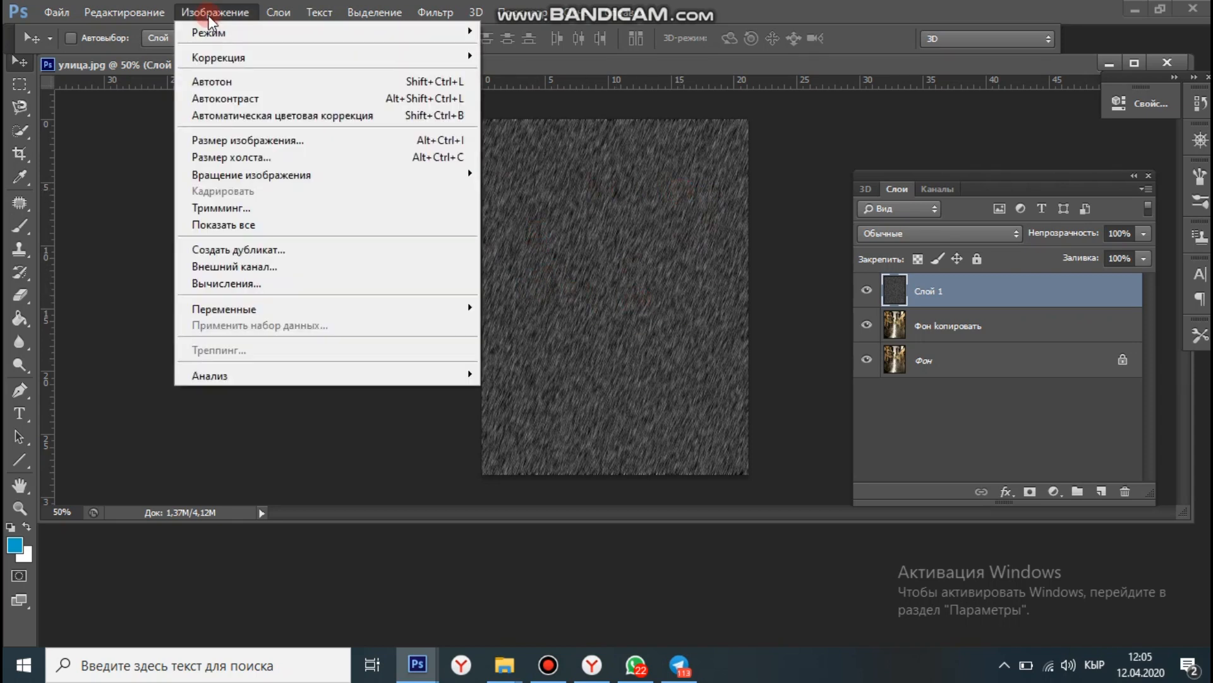
{"action": "mouse_move", "coordinate": [217, 61]}
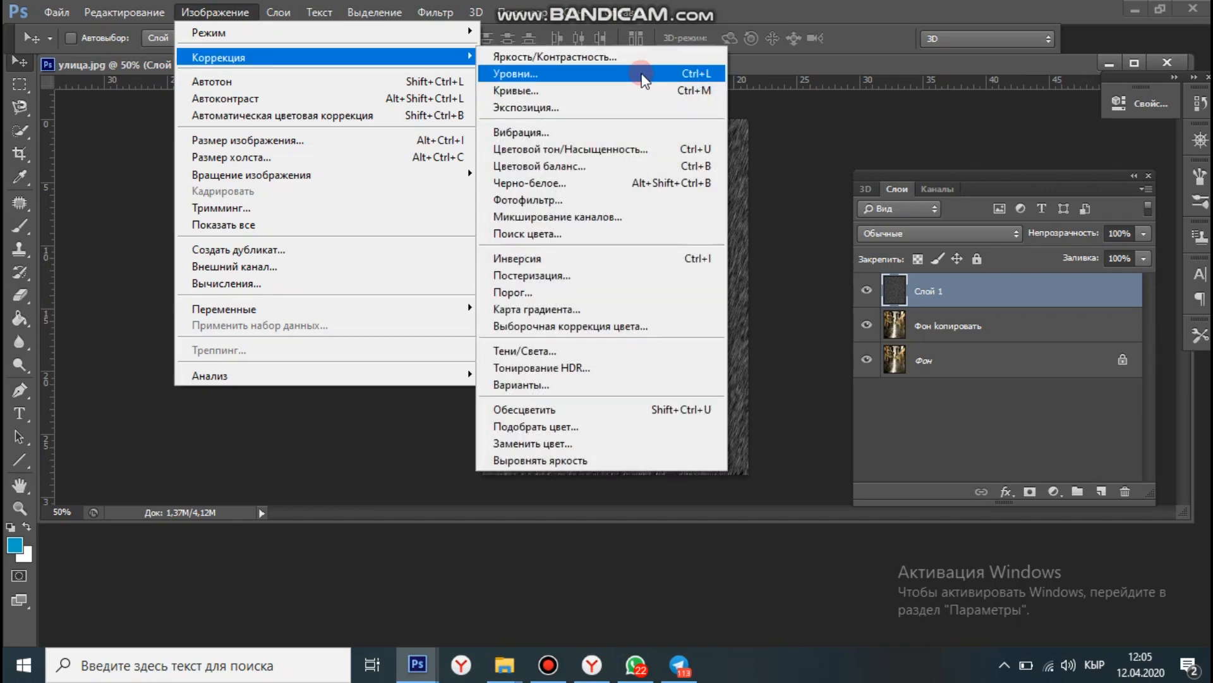
{"action": "left_click", "coordinate": [642, 75]}
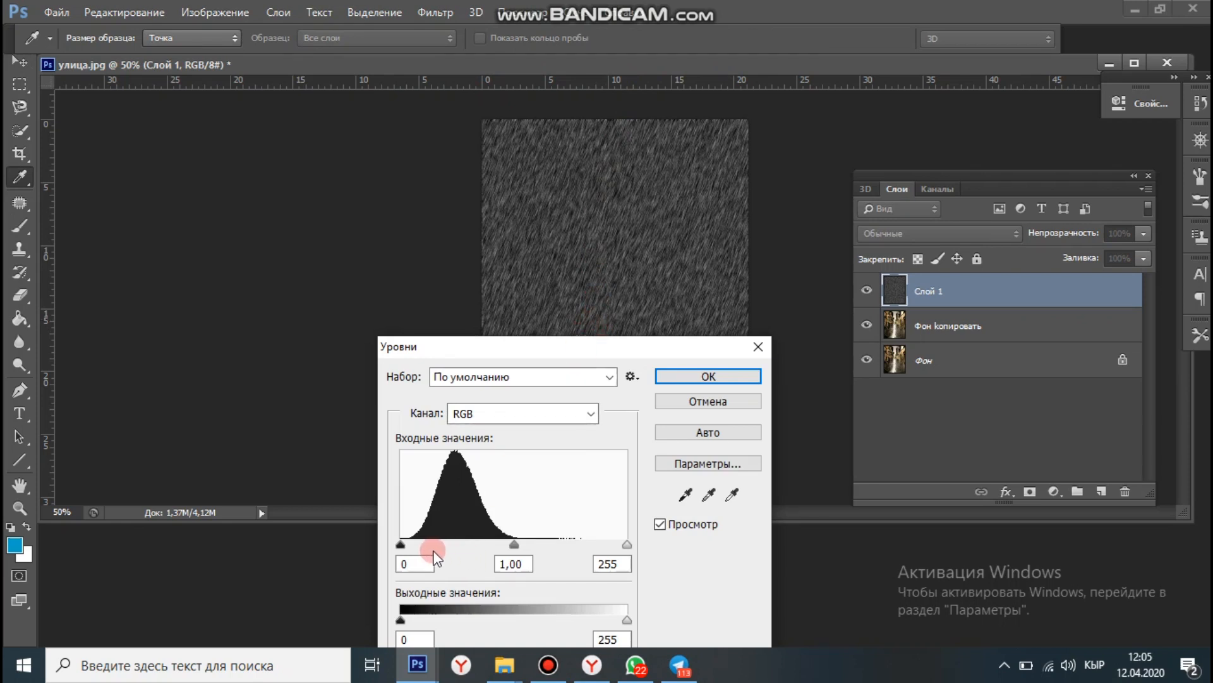
{"action": "left_click_drag", "start_coordinate": [400, 545], "coordinate": [435, 547]}
{"action": "left_click_drag", "start_coordinate": [532, 545], "coordinate": [466, 544]}
{"action": "left_click_drag", "start_coordinate": [627, 543], "coordinate": [565, 544]}
{"action": "left_click_drag", "start_coordinate": [430, 545], "coordinate": [474, 548]}
{"action": "left_click_drag", "start_coordinate": [469, 544], "coordinate": [458, 544]}
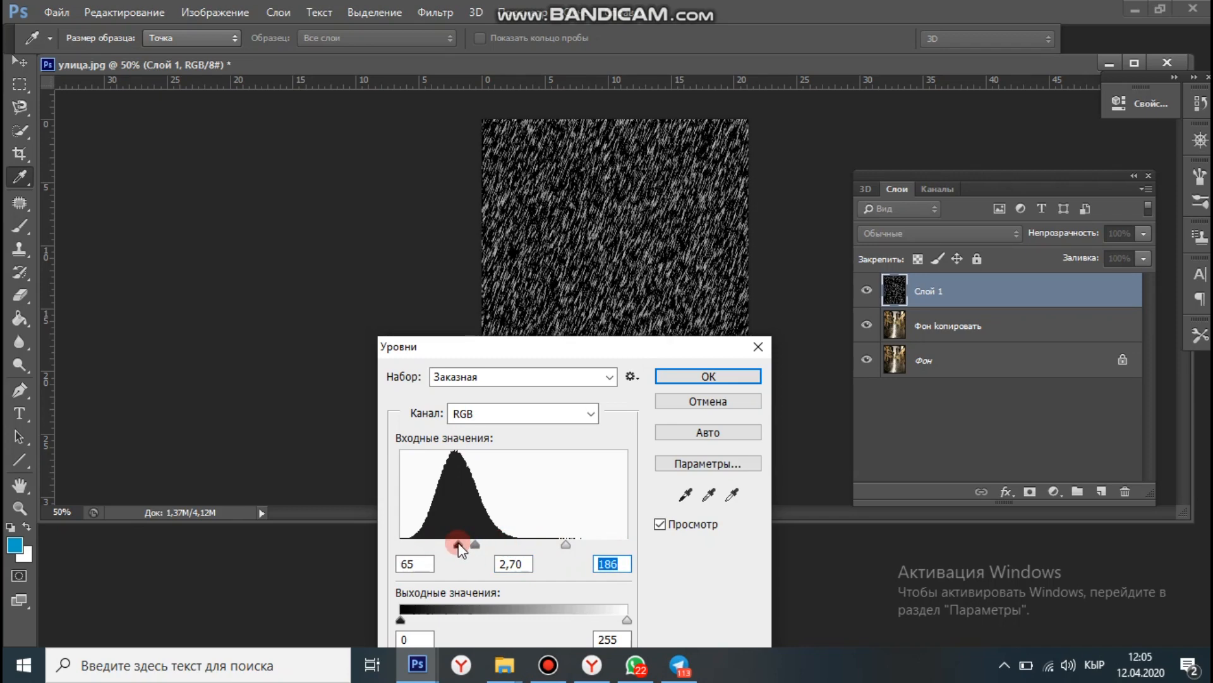
{"action": "left_click_drag", "start_coordinate": [561, 545], "coordinate": [485, 546]}
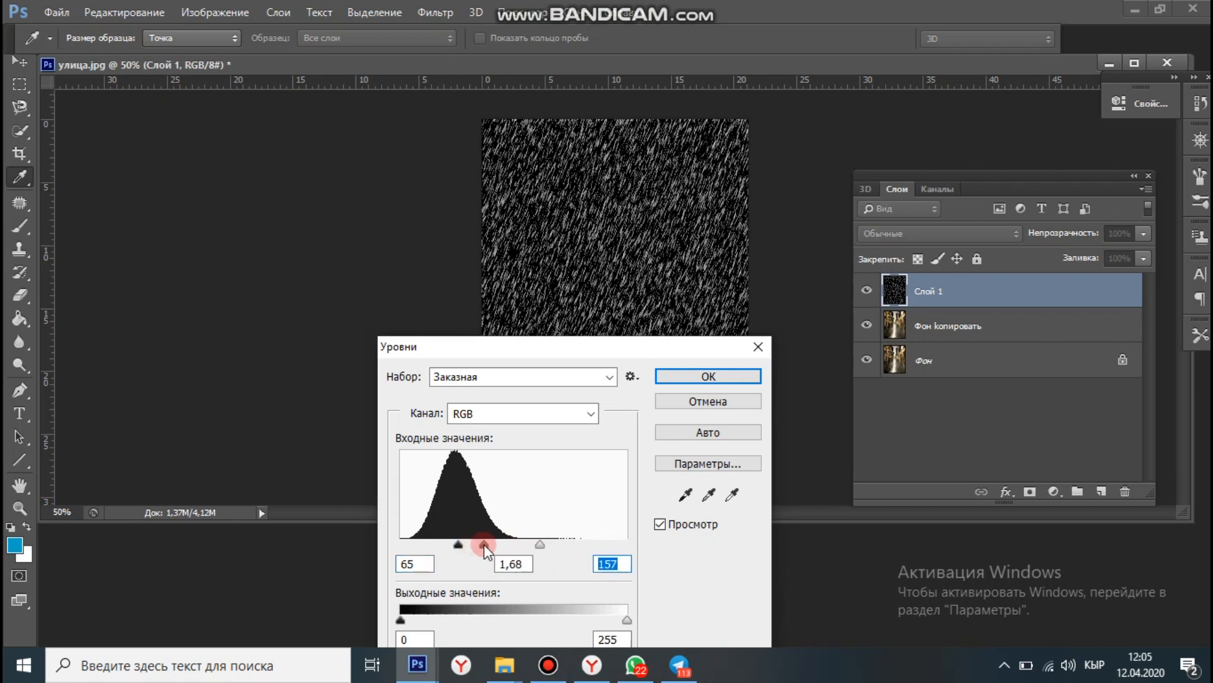
{"action": "left_click", "coordinate": [488, 546]}
{"action": "left_click_drag", "start_coordinate": [540, 545], "coordinate": [524, 545]}
{"action": "left_click", "coordinate": [675, 377]}
{"action": "key", "text": "v"}
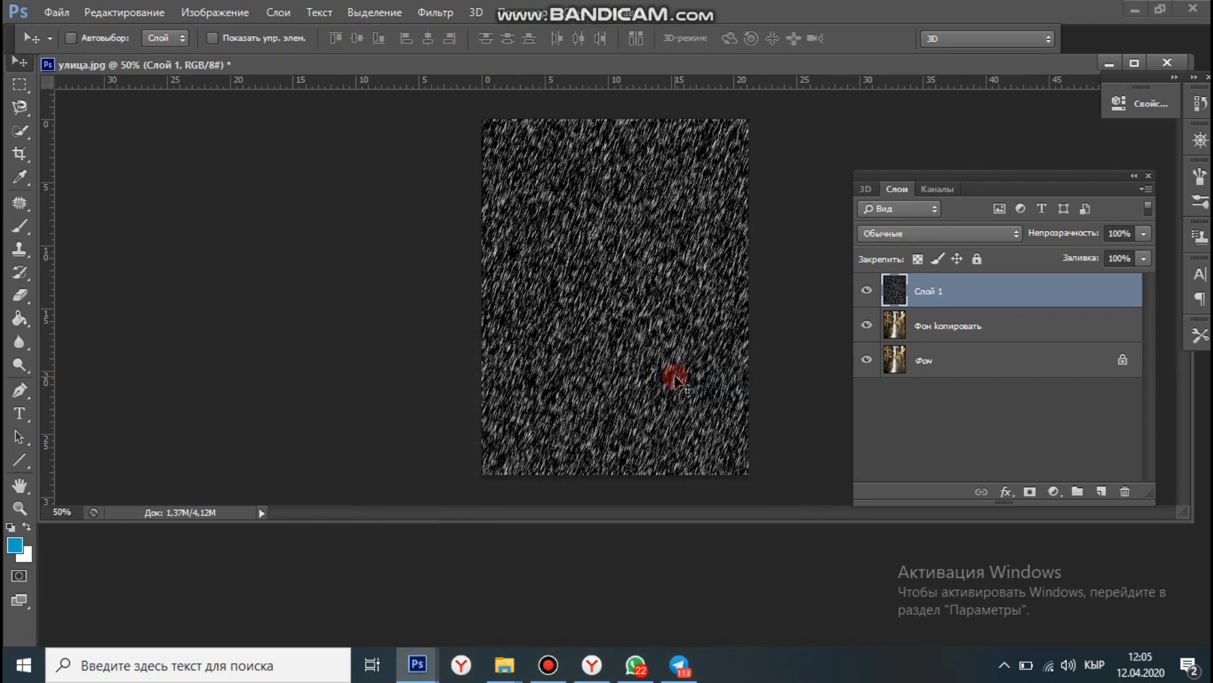
- Apply the Offset filter to the streak layer with -18 px horizontal, -468 px vertical and undefined areas wrapped around
{"action": "left_click", "coordinate": [724, 399]}
{"action": "mouse_move", "coordinate": [724, 399]}
{"action": "left_mouse_down"}
{"action": "mouse_move", "coordinate": [694, 402]}
{"action": "mouse_move", "coordinate": [688, 264]}
{"action": "mouse_move", "coordinate": [442, 320]}
{"action": "mouse_move", "coordinate": [559, 251]}
{"action": "mouse_move", "coordinate": [543, 244]}
{"action": "mouse_move", "coordinate": [626, 266]}
{"action": "mouse_move", "coordinate": [576, 266]}
{"action": "mouse_move", "coordinate": [393, 18]}
{"action": "left_mouse_up"}
{"action": "left_click", "coordinate": [437, 10]}
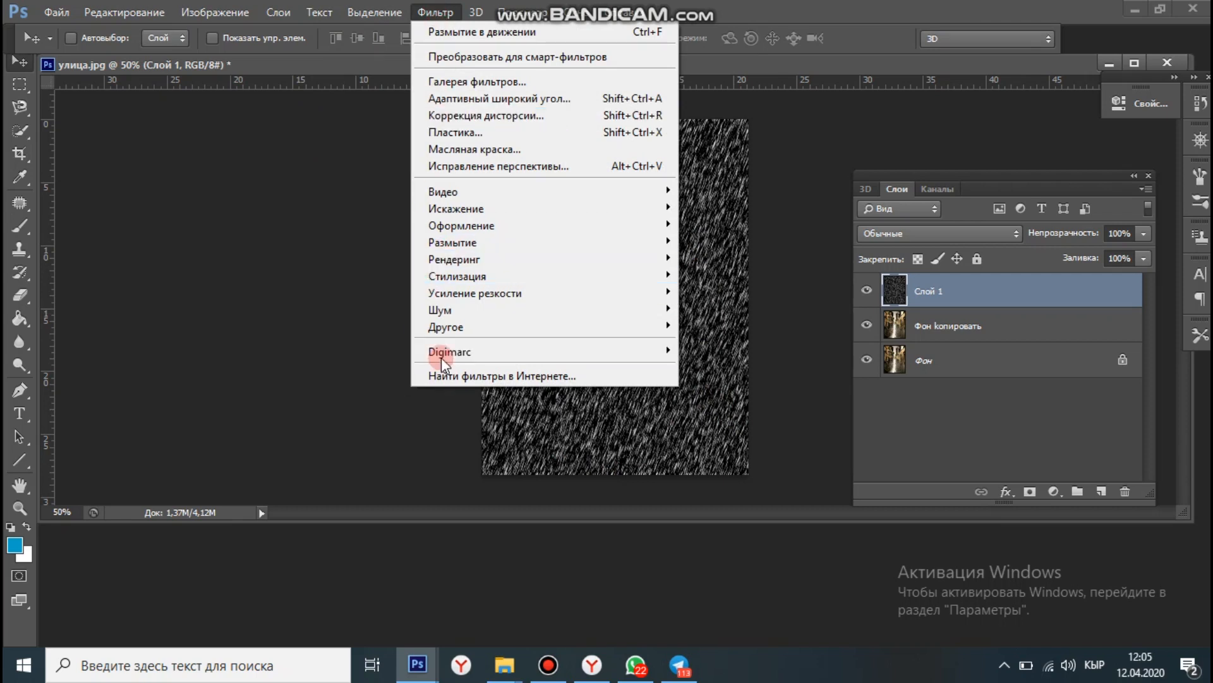
{"action": "mouse_move", "coordinate": [529, 329]}
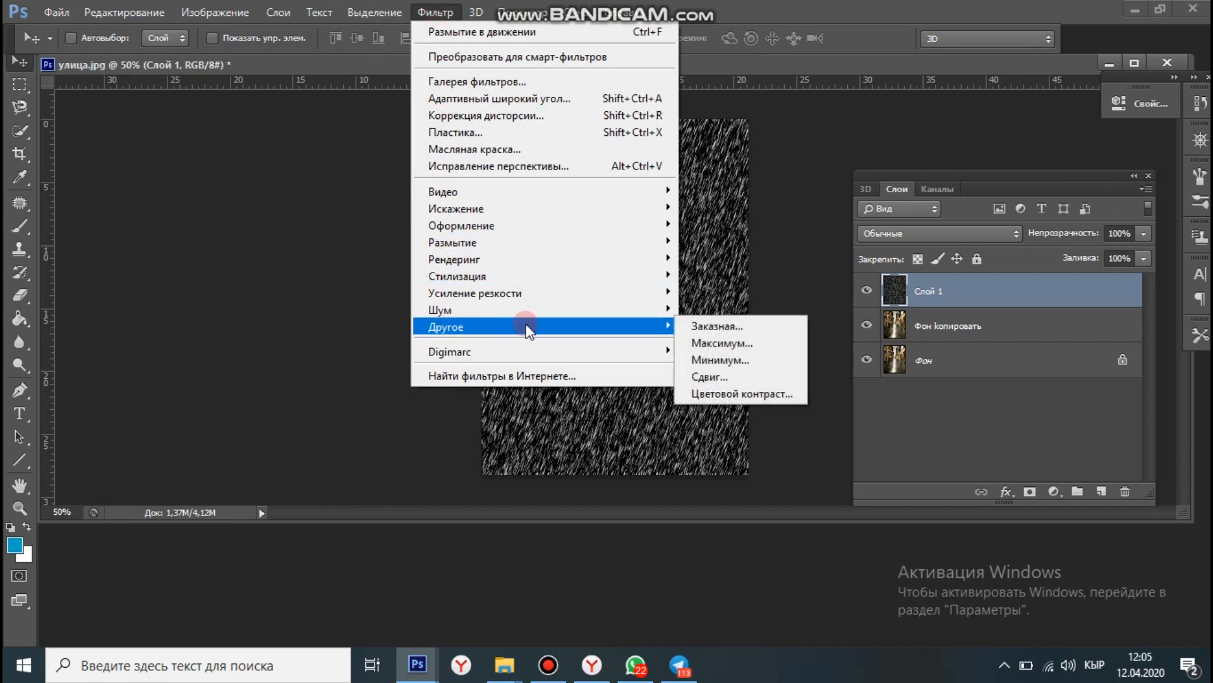
{"action": "left_click", "coordinate": [714, 376]}
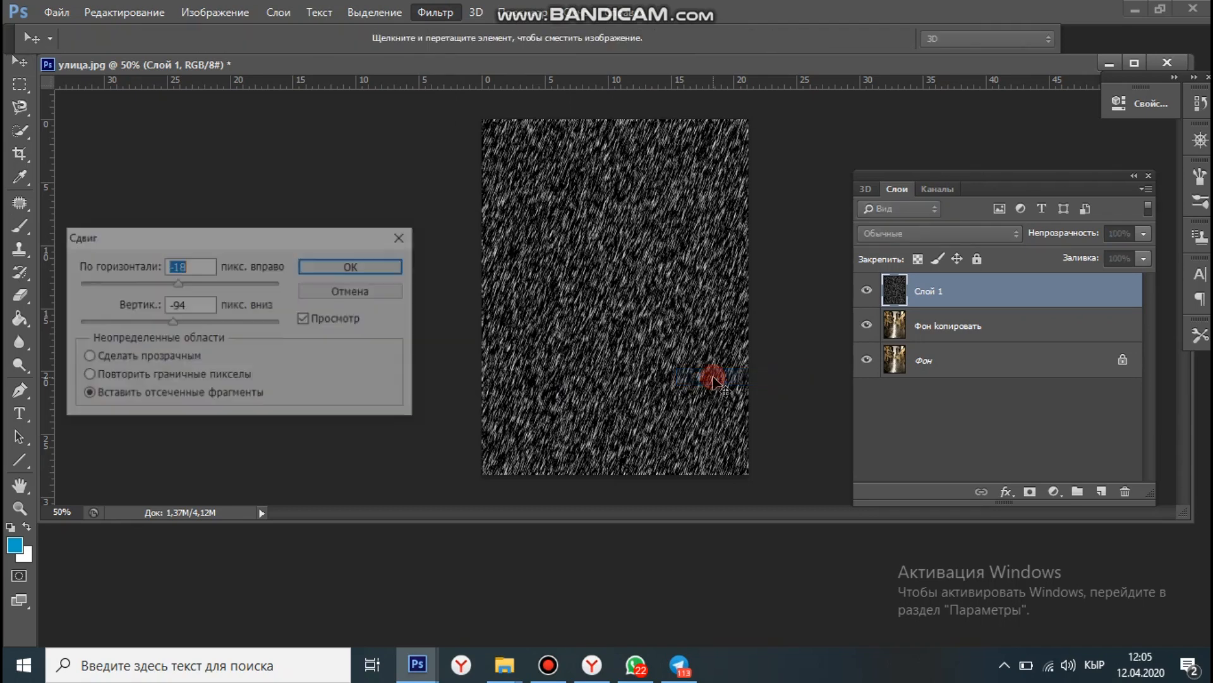
{"action": "left_click", "coordinate": [177, 323]}
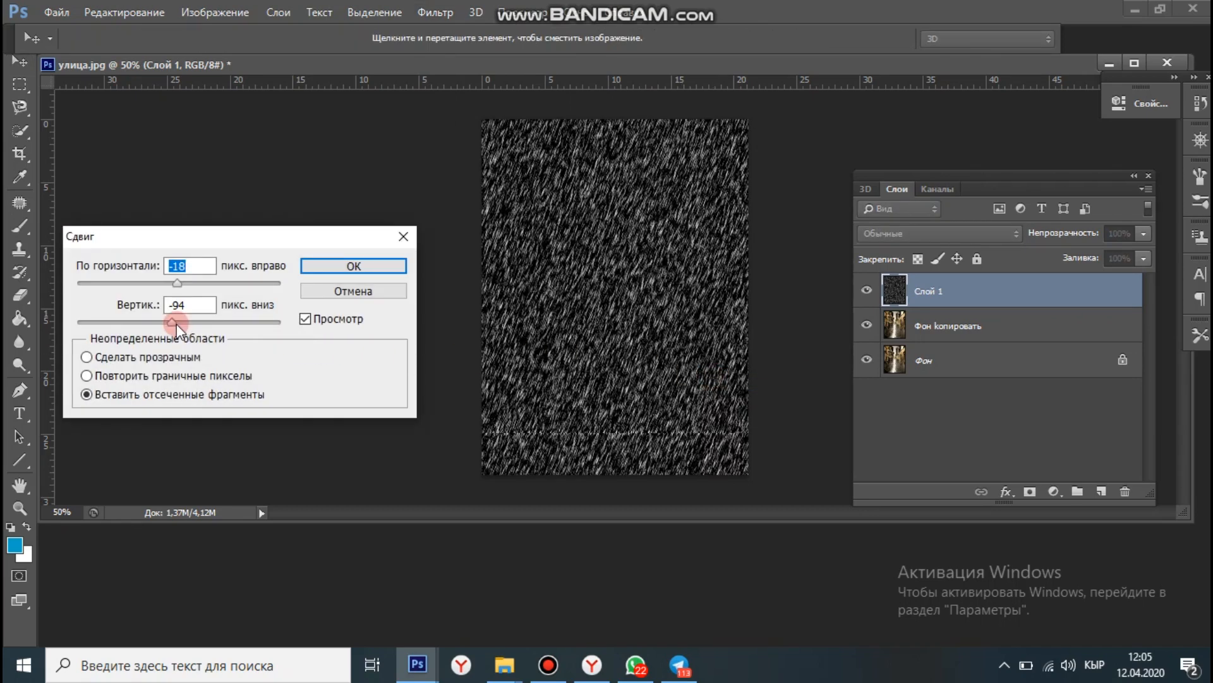
{"action": "left_click_drag", "start_coordinate": [170, 324], "coordinate": [143, 324]}
{"action": "mouse_move", "coordinate": [497, 338]}
{"action": "left_mouse_down"}
{"action": "mouse_move", "coordinate": [669, 324]}
{"action": "mouse_move", "coordinate": [601, 203]}
{"action": "mouse_move", "coordinate": [515, 302]}
{"action": "mouse_move", "coordinate": [534, 186]}
{"action": "mouse_move", "coordinate": [619, 260]}
{"action": "mouse_move", "coordinate": [544, 272]}
{"action": "mouse_move", "coordinate": [592, 266]}
{"action": "left_mouse_up"}
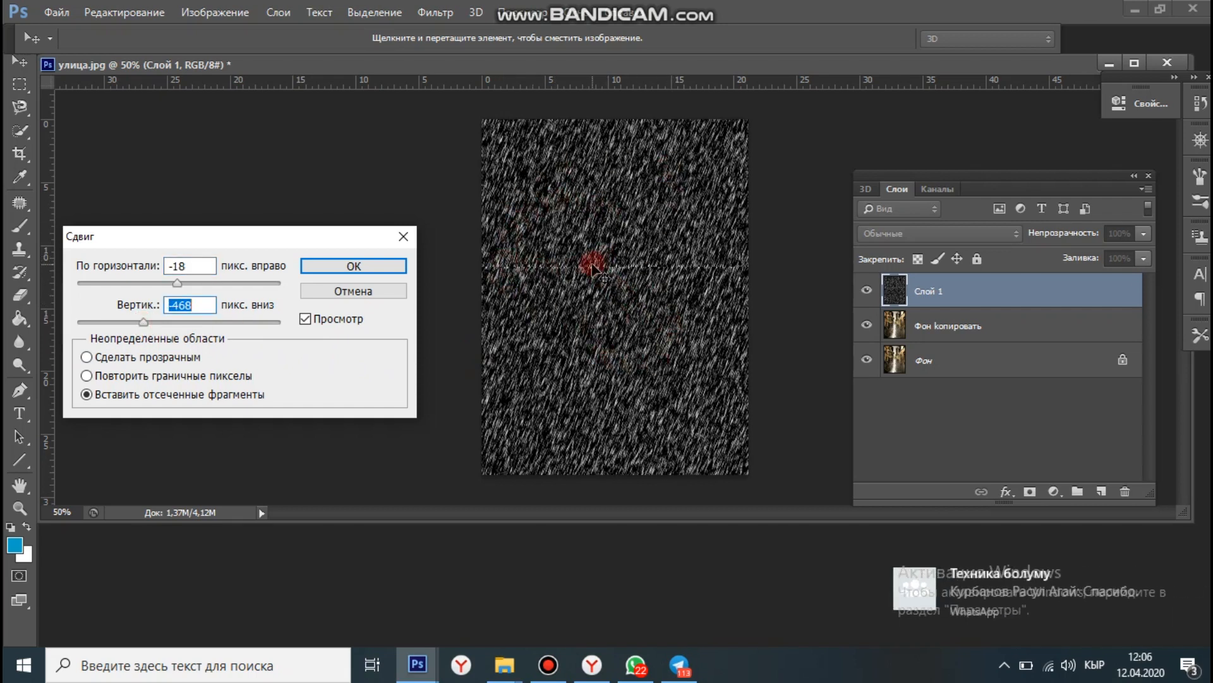
{"action": "left_click", "coordinate": [393, 268]}
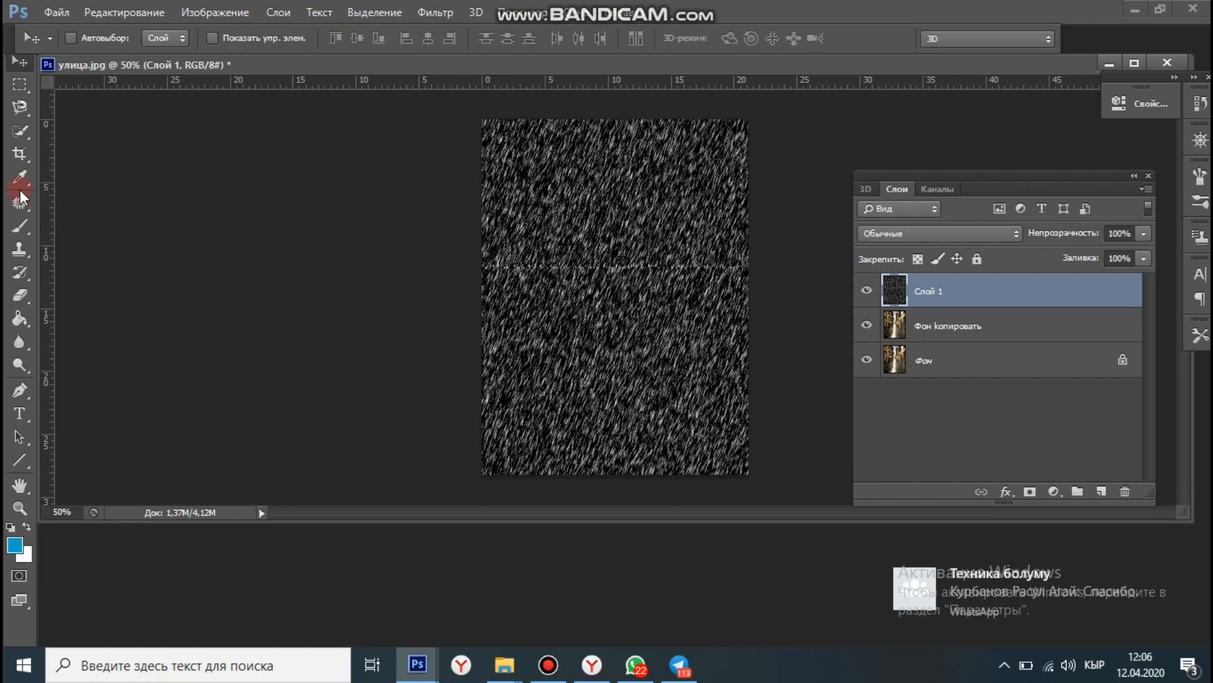
- Retouch the horizontal seam across the streak layer with the Clone Stamp, sampling clean streaks from above it
{"action": "left_click", "coordinate": [14, 248]}
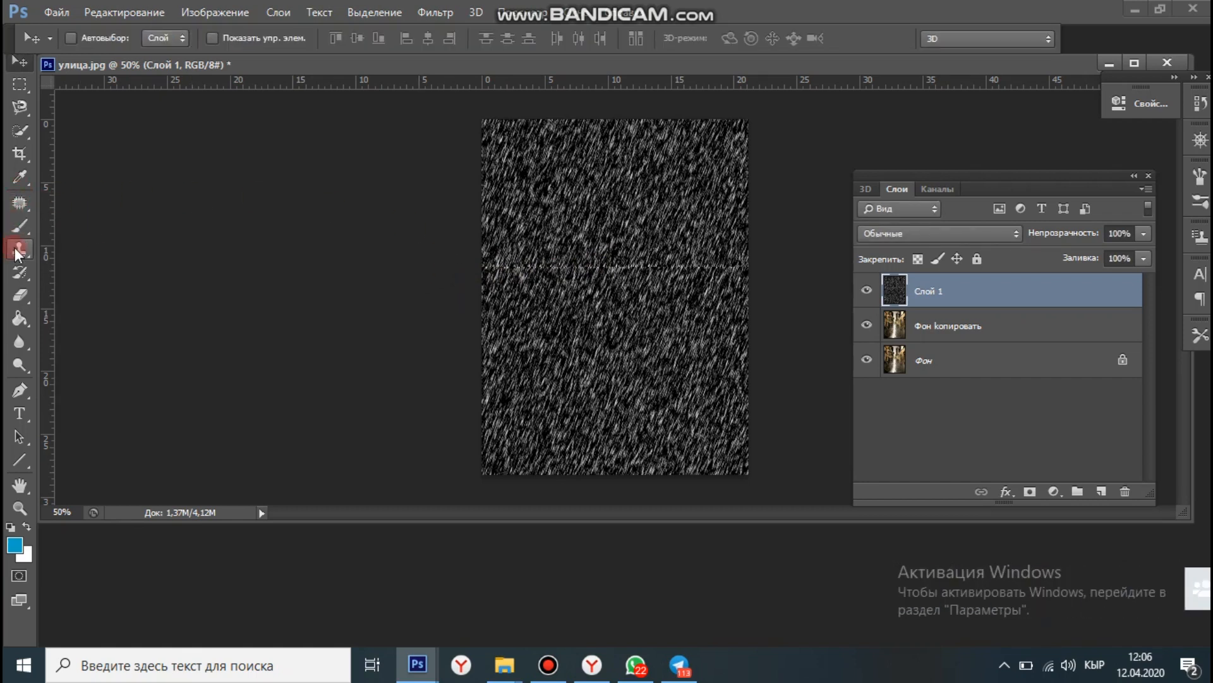
{"action": "left_click", "coordinate": [14, 248]}
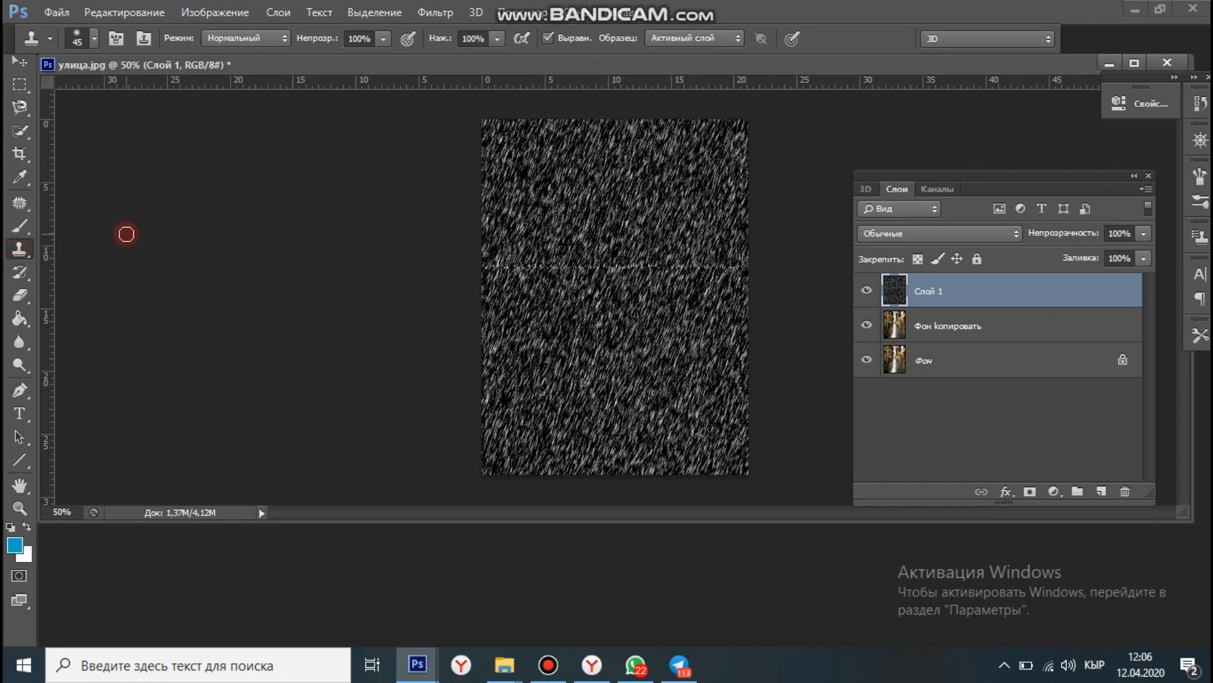
{"action": "left_click", "coordinate": [508, 198], "text": "alt"}
{"action": "left_click", "coordinate": [509, 214]}
{"action": "left_click", "coordinate": [490, 255]}
{"action": "mouse_move", "coordinate": [490, 258]}
{"action": "left_mouse_down"}
{"action": "mouse_move", "coordinate": [522, 247]}
{"action": "mouse_move", "coordinate": [522, 276]}
{"action": "mouse_move", "coordinate": [538, 243]}
{"action": "mouse_move", "coordinate": [538, 283]}
{"action": "mouse_move", "coordinate": [544, 250]}
{"action": "mouse_move", "coordinate": [545, 278]}
{"action": "mouse_move", "coordinate": [567, 243]}
{"action": "mouse_move", "coordinate": [552, 283]}
{"action": "mouse_move", "coordinate": [574, 250]}
{"action": "mouse_move", "coordinate": [573, 286]}
{"action": "mouse_move", "coordinate": [589, 238]}
{"action": "mouse_move", "coordinate": [589, 278]}
{"action": "mouse_move", "coordinate": [597, 249]}
{"action": "mouse_move", "coordinate": [598, 278]}
{"action": "mouse_move", "coordinate": [607, 254]}
{"action": "mouse_move", "coordinate": [613, 283]}
{"action": "mouse_move", "coordinate": [618, 256]}
{"action": "mouse_move", "coordinate": [620, 290]}
{"action": "mouse_move", "coordinate": [648, 241]}
{"action": "mouse_move", "coordinate": [653, 279]}
{"action": "mouse_move", "coordinate": [655, 253]}
{"action": "mouse_move", "coordinate": [674, 288]}
{"action": "mouse_move", "coordinate": [686, 256]}
{"action": "mouse_move", "coordinate": [690, 283]}
{"action": "mouse_move", "coordinate": [693, 257]}
{"action": "mouse_move", "coordinate": [696, 288]}
{"action": "mouse_move", "coordinate": [703, 249]}
{"action": "mouse_move", "coordinate": [710, 280]}
{"action": "mouse_move", "coordinate": [726, 248]}
{"action": "mouse_move", "coordinate": [741, 281]}
{"action": "mouse_move", "coordinate": [741, 265]}
{"action": "mouse_move", "coordinate": [686, 289]}
{"action": "mouse_move", "coordinate": [712, 226]}
{"action": "mouse_move", "coordinate": [688, 193]}
{"action": "mouse_move", "coordinate": [601, 243]}
{"action": "left_mouse_up"}
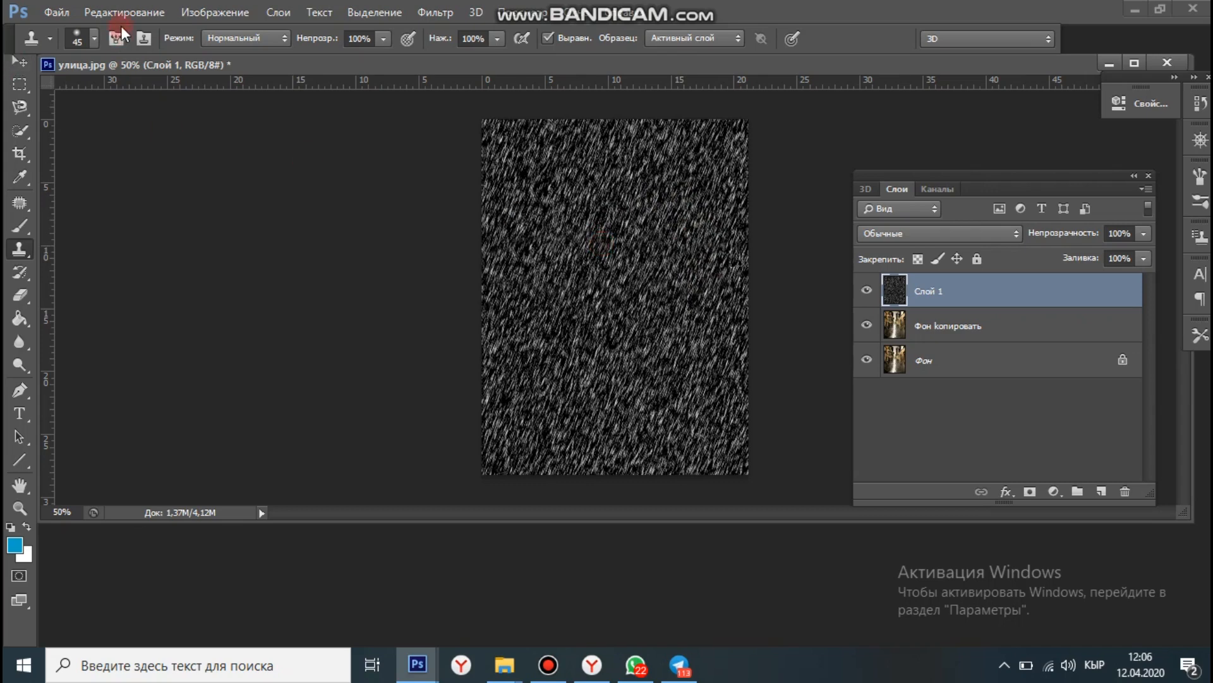
- Define the rain streak image as a pattern named "жаан"
{"action": "left_click", "coordinate": [130, 10]}
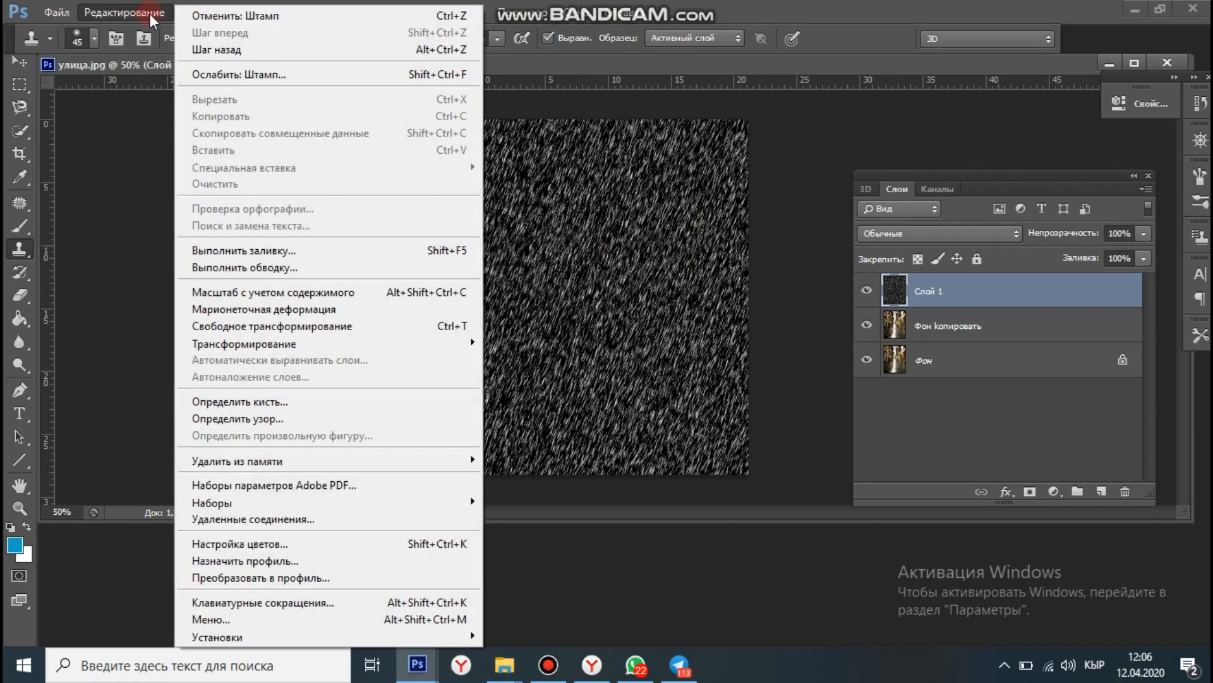
{"action": "left_click", "coordinate": [245, 418]}
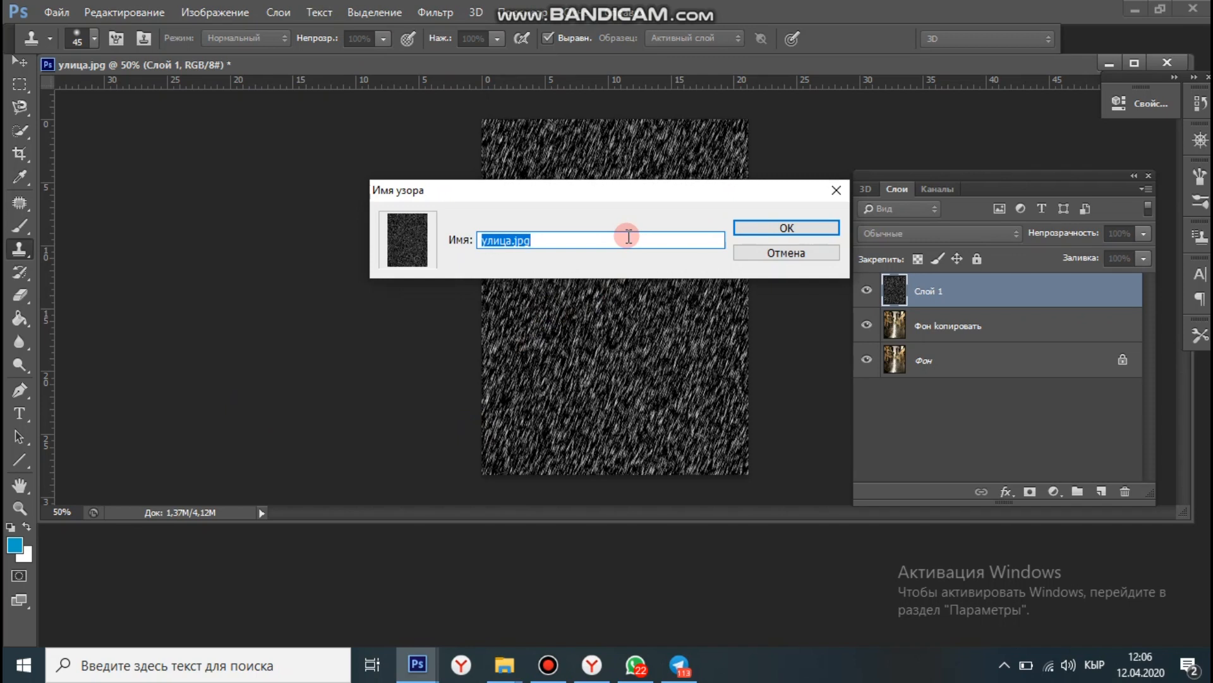
{"action": "type", "text": "жаан"}
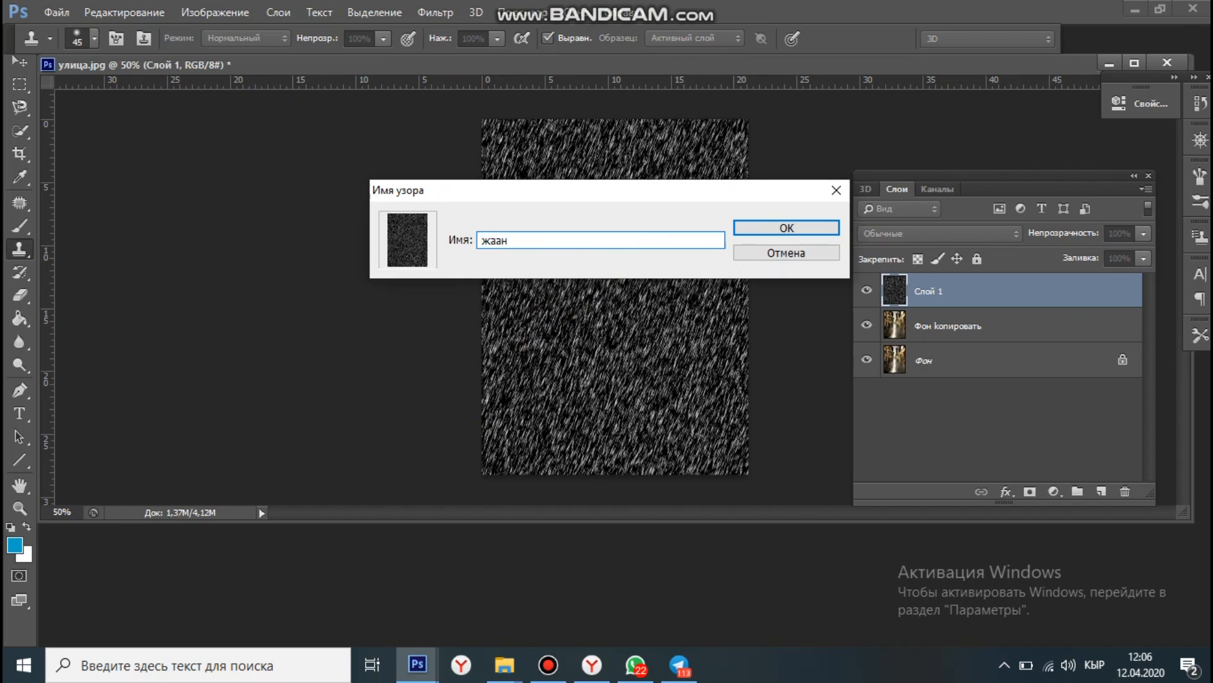
{"action": "left_click", "coordinate": [815, 225]}
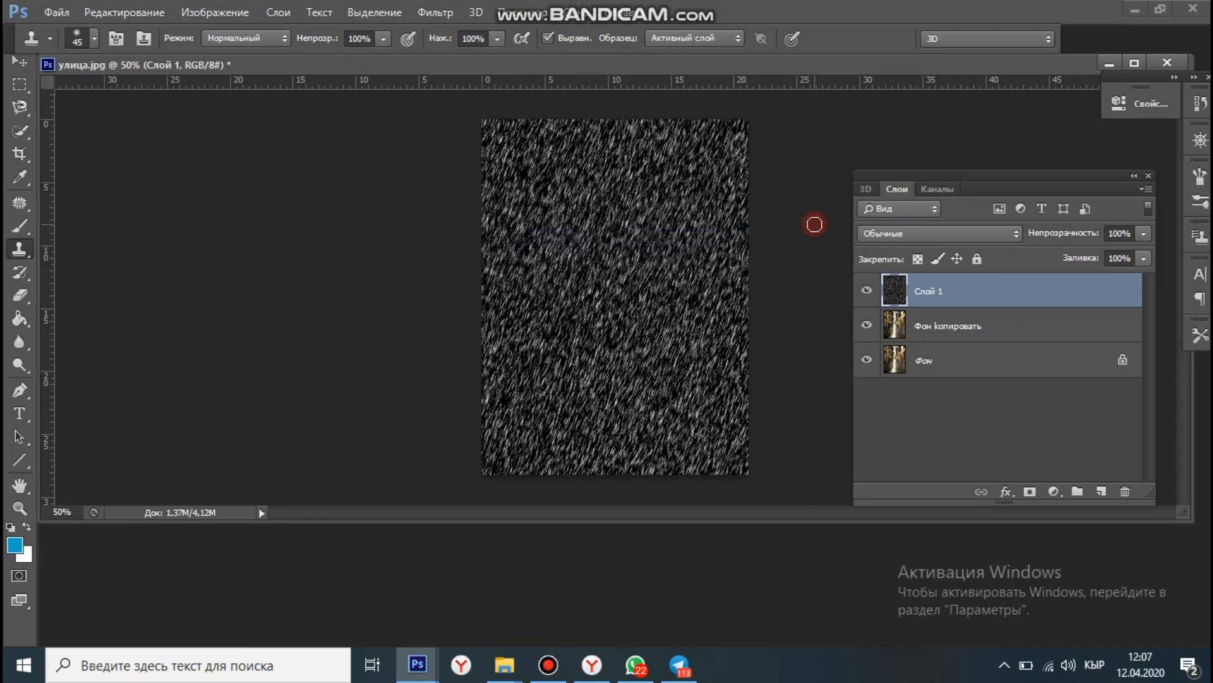
- Hide the streak layer Слой 1 and select the layer Фон копировать
{"action": "left_click", "coordinate": [866, 292]}
{"action": "left_click", "coordinate": [867, 292]}
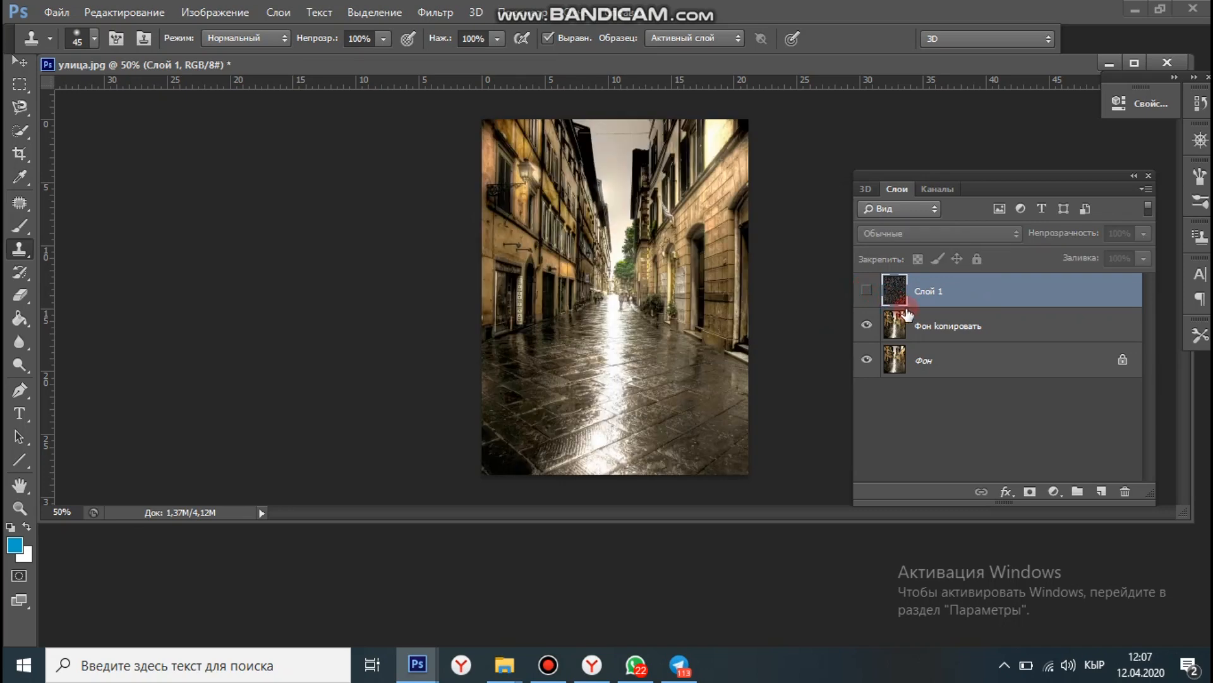
{"action": "left_click", "coordinate": [959, 328]}
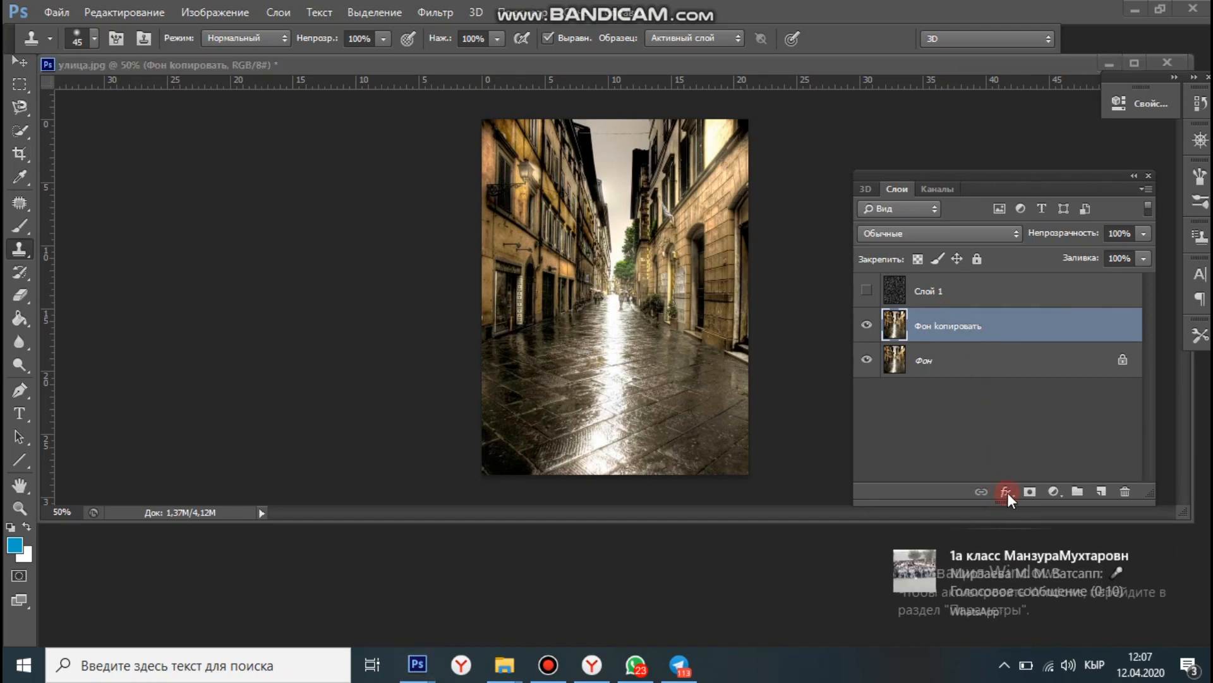
- Add a Pattern Overlay style (Наложение узора) to the layer Фон копировать, using the new rain streak pattern
{"action": "left_click_drag", "start_coordinate": [1008, 492], "coordinate": [983, 490]}
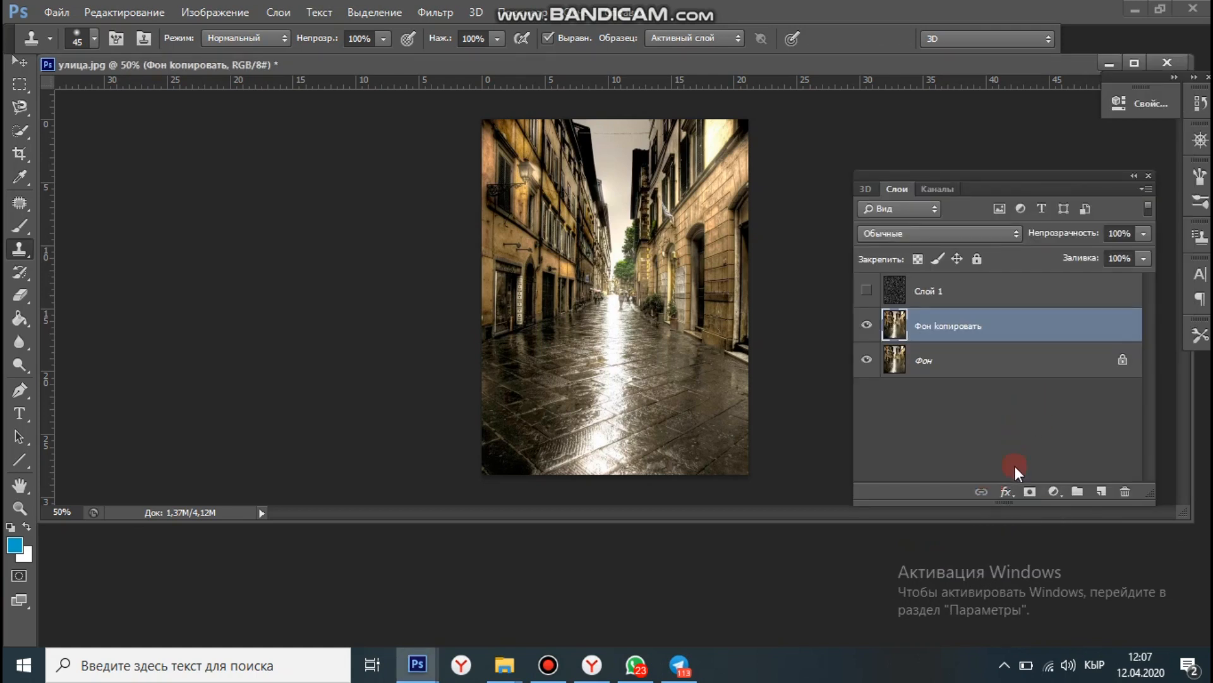
{"action": "left_click", "coordinate": [1005, 494]}
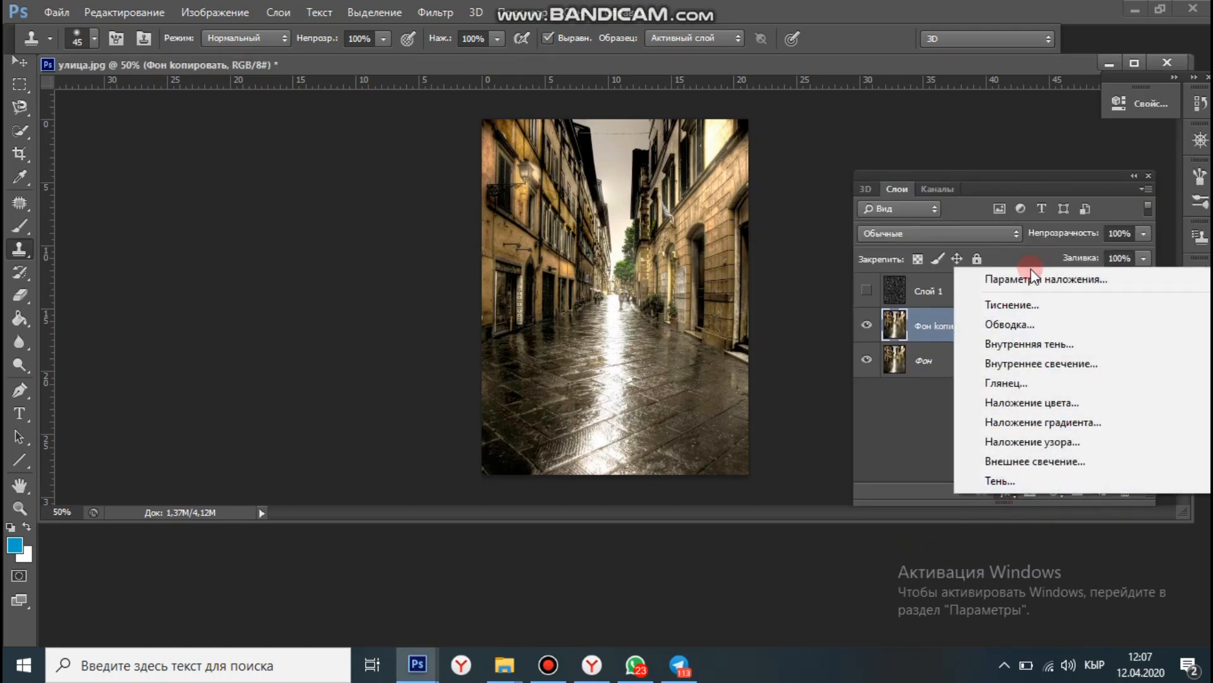
{"action": "left_click", "coordinate": [1035, 283]}
{"action": "left_click", "coordinate": [811, 347]}
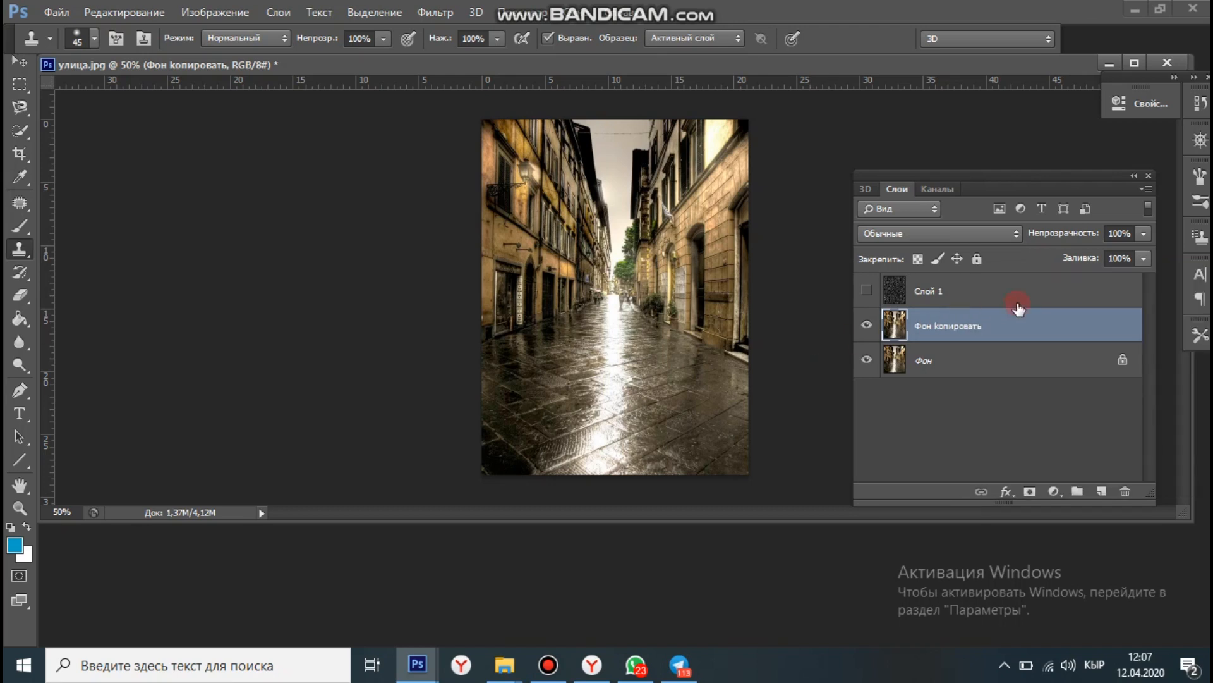
{"action": "left_click", "coordinate": [1005, 493]}
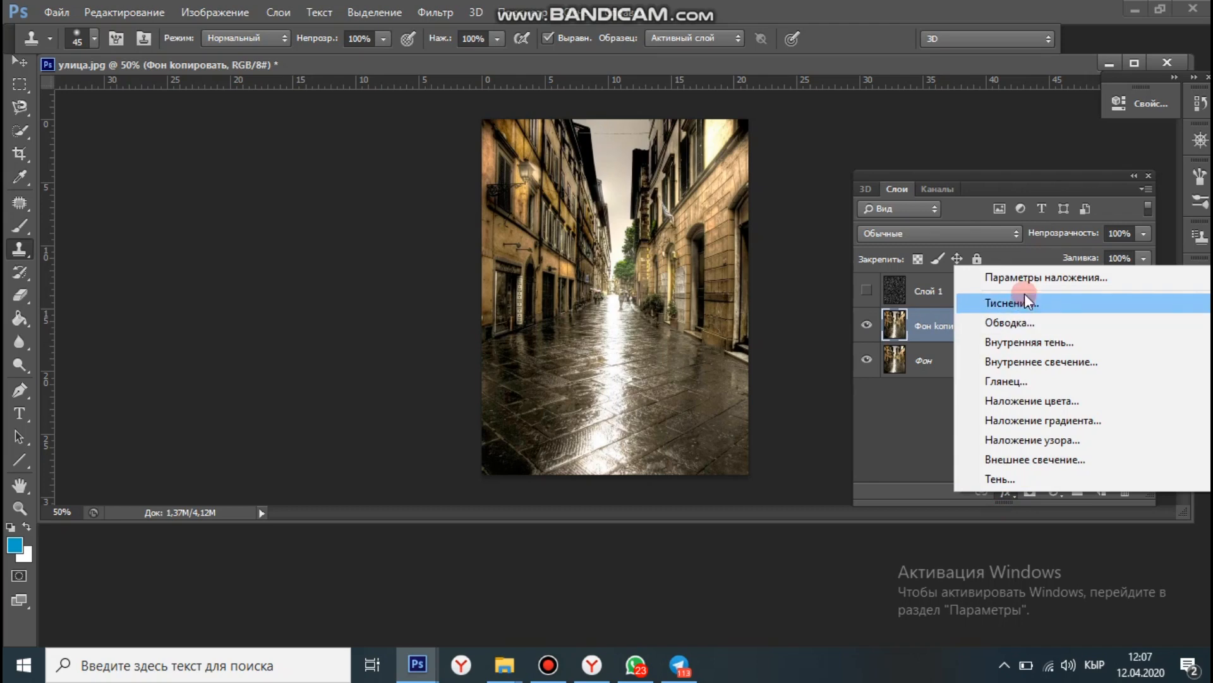
{"action": "left_click", "coordinate": [1027, 283]}
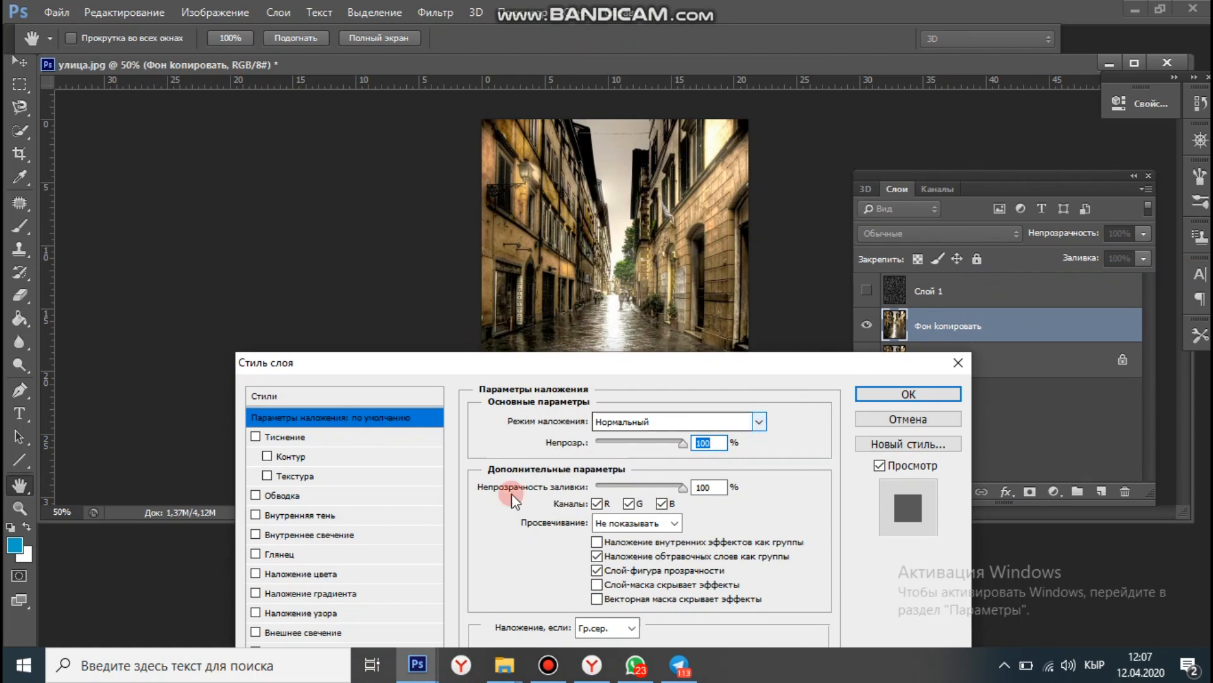
{"action": "left_click", "coordinate": [255, 612]}
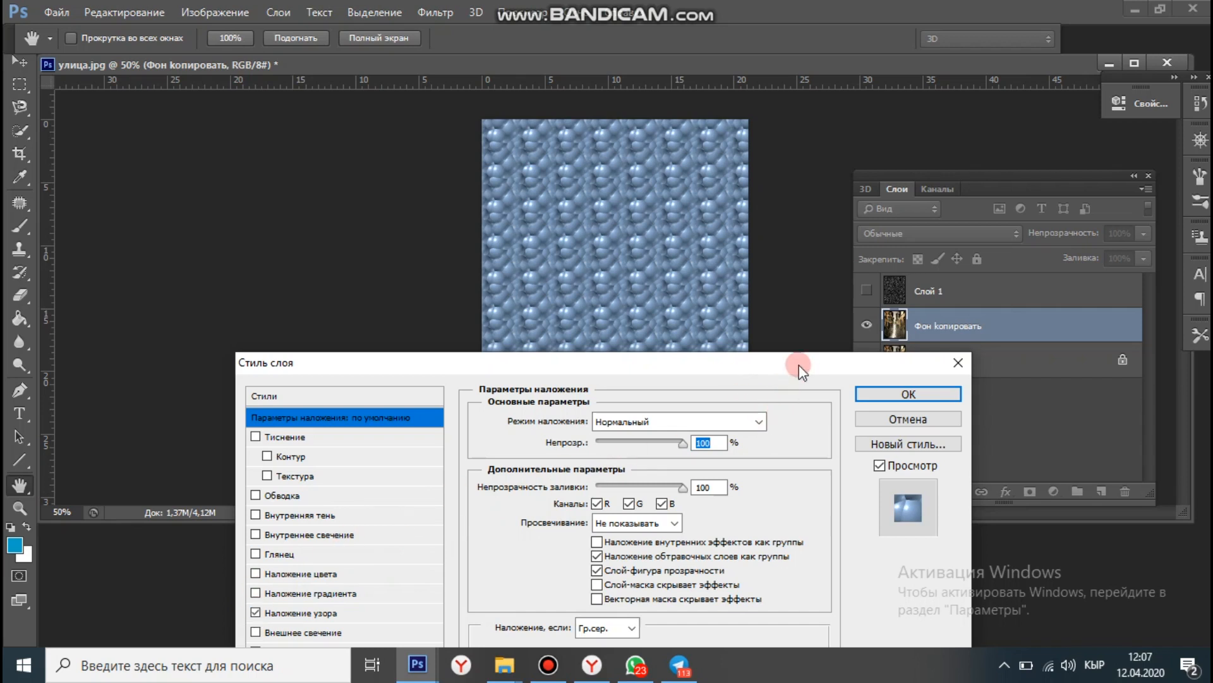
{"action": "left_click_drag", "start_coordinate": [802, 365], "coordinate": [808, 228]}
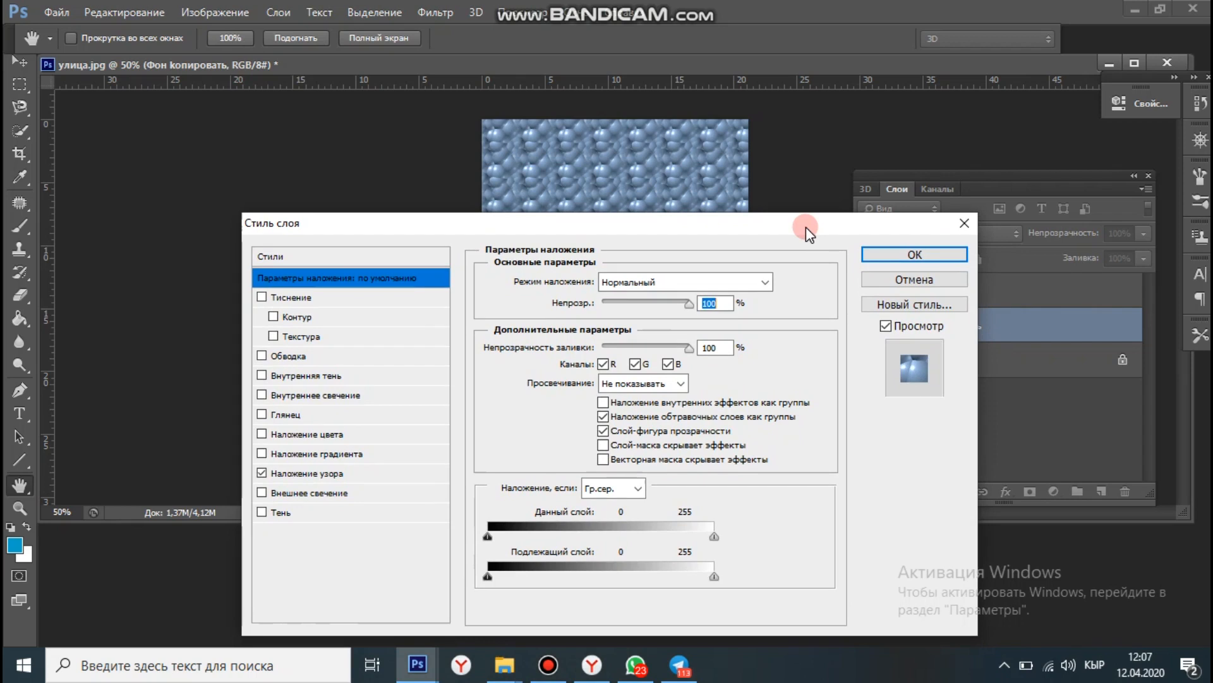
{"action": "left_click", "coordinate": [294, 474]}
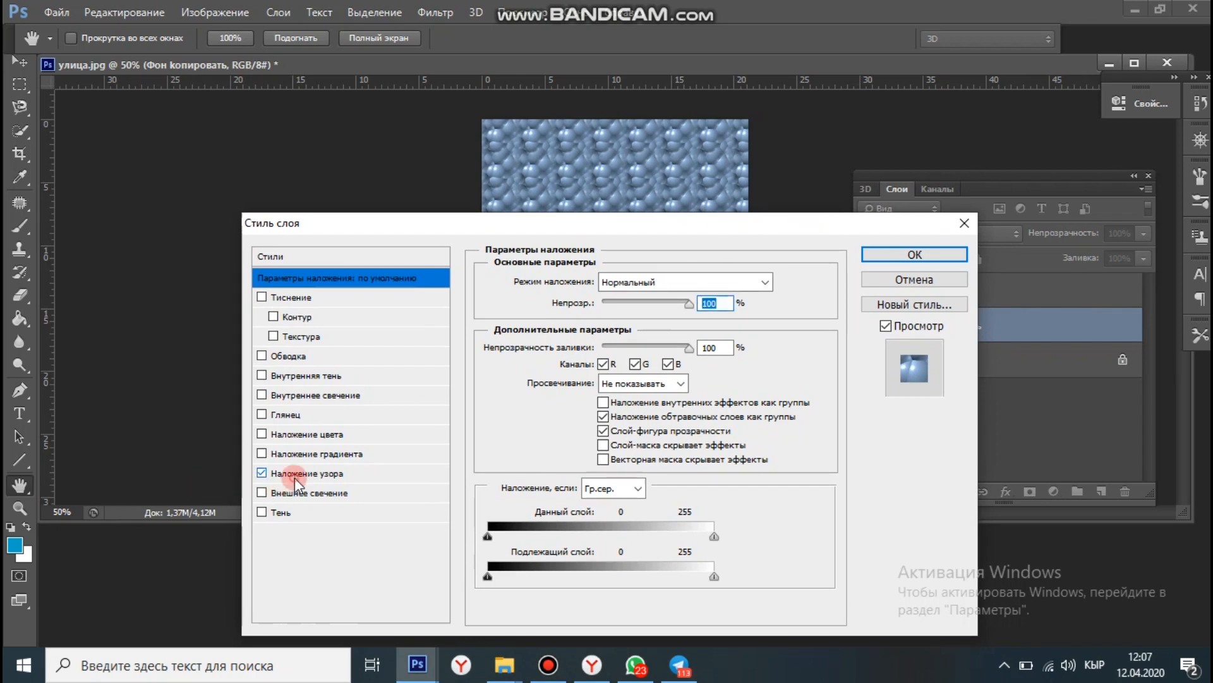
{"action": "left_click", "coordinate": [635, 342]}
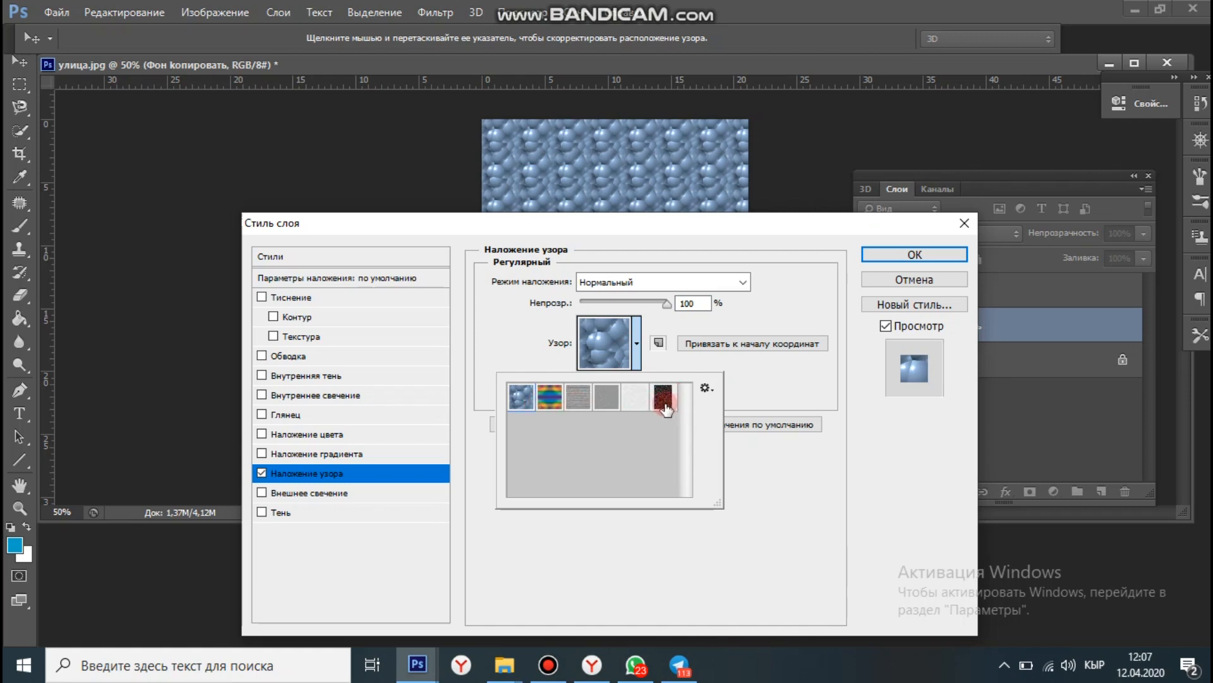
{"action": "left_click", "coordinate": [664, 398]}
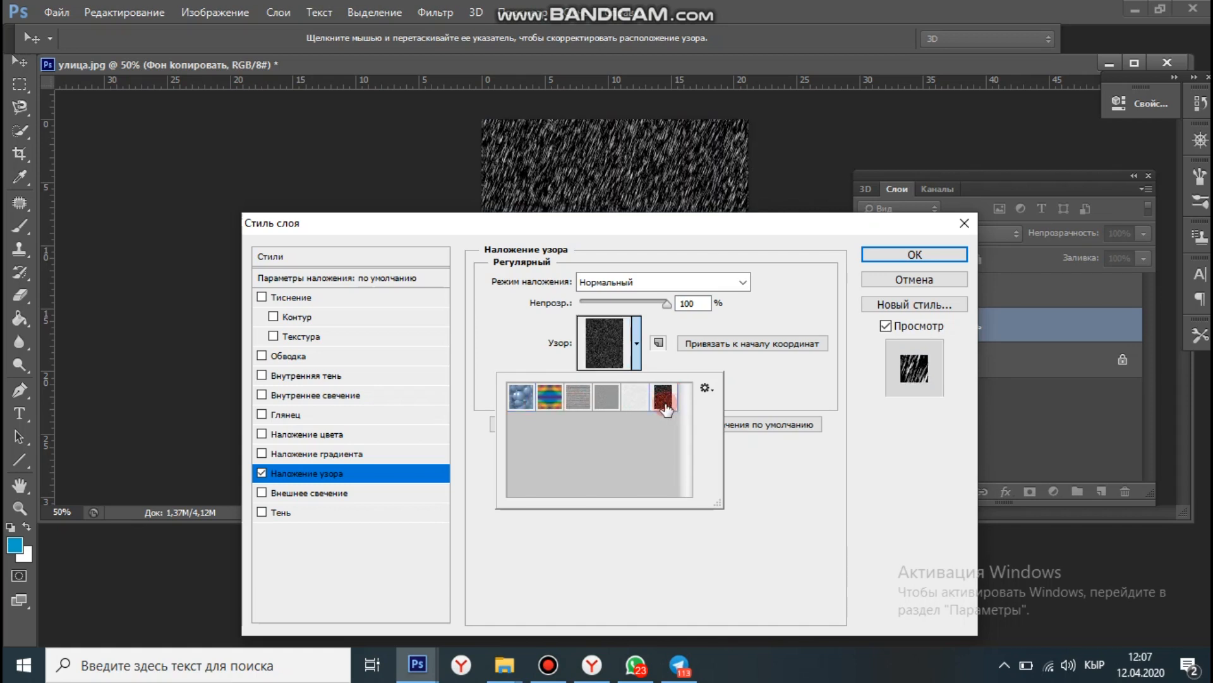
- Set the pattern overlay's blend mode to Soft Light (Мягкий свет) and its opacity to 66%, and apply the layer style
{"action": "left_click", "coordinate": [809, 226]}
{"action": "left_click_drag", "start_coordinate": [812, 220], "coordinate": [817, 370]}
{"action": "double_click", "coordinate": [692, 451]}
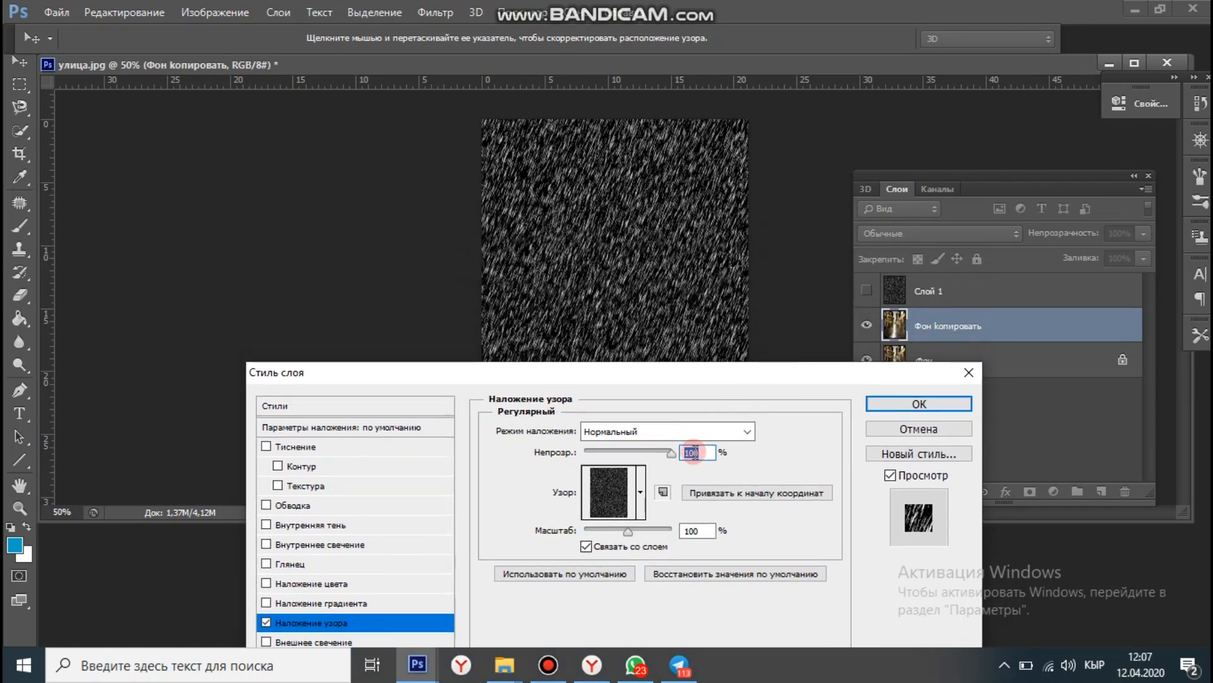
{"action": "left_click", "coordinate": [750, 431]}
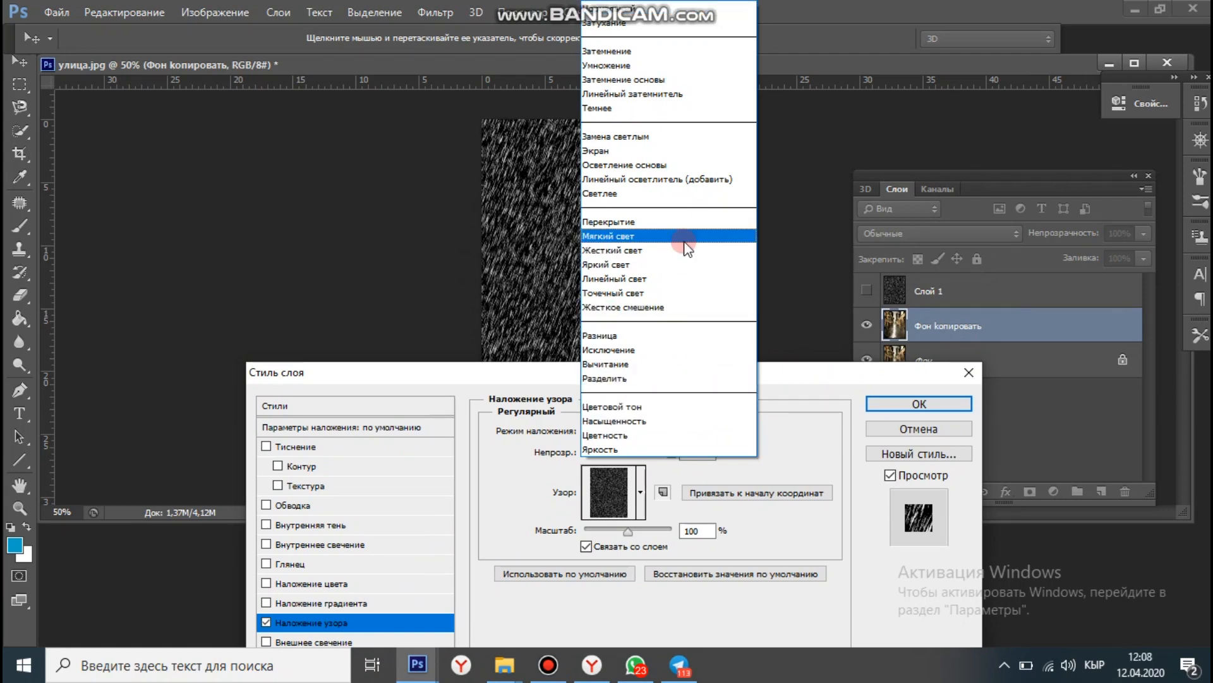
{"action": "left_click", "coordinate": [700, 238]}
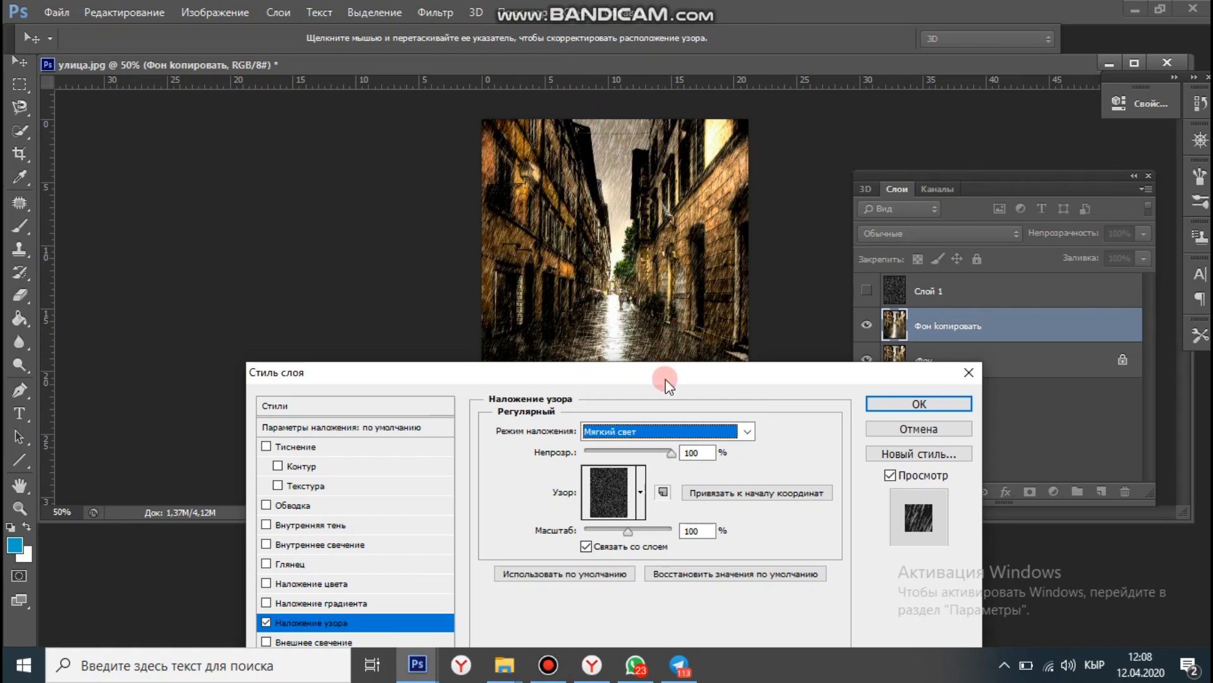
{"action": "left_click", "coordinate": [671, 452]}
{"action": "left_click", "coordinate": [672, 452]}
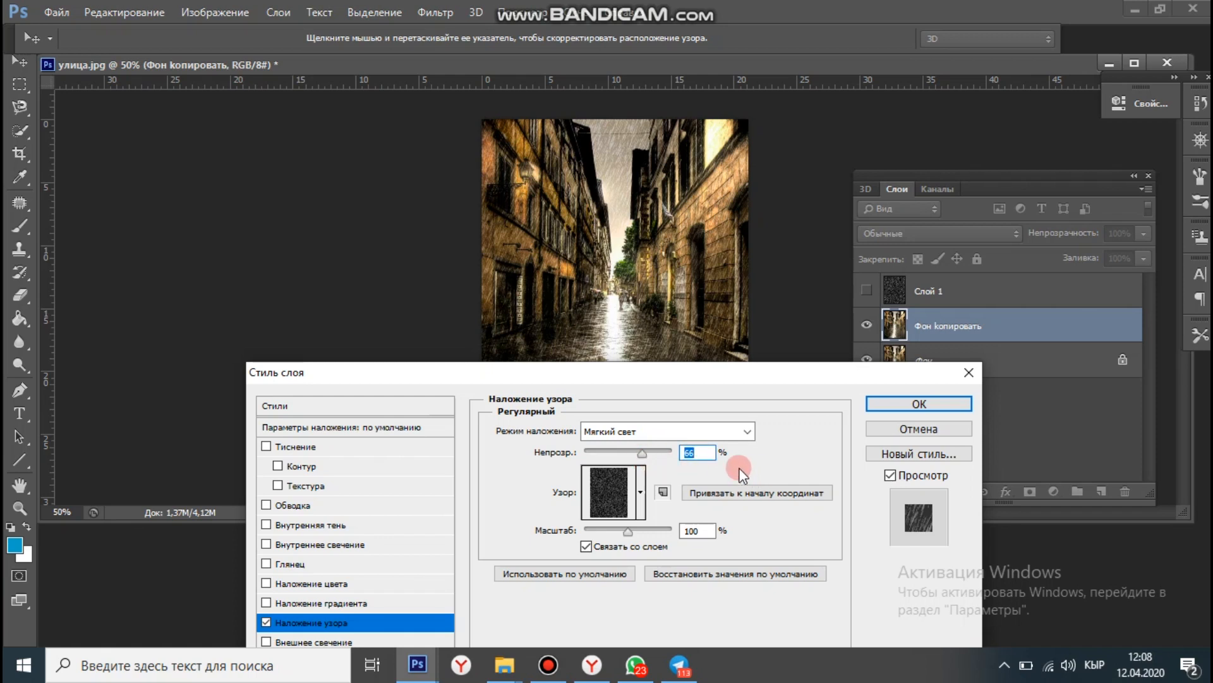
{"action": "left_click_drag", "start_coordinate": [788, 380], "coordinate": [795, 431]}
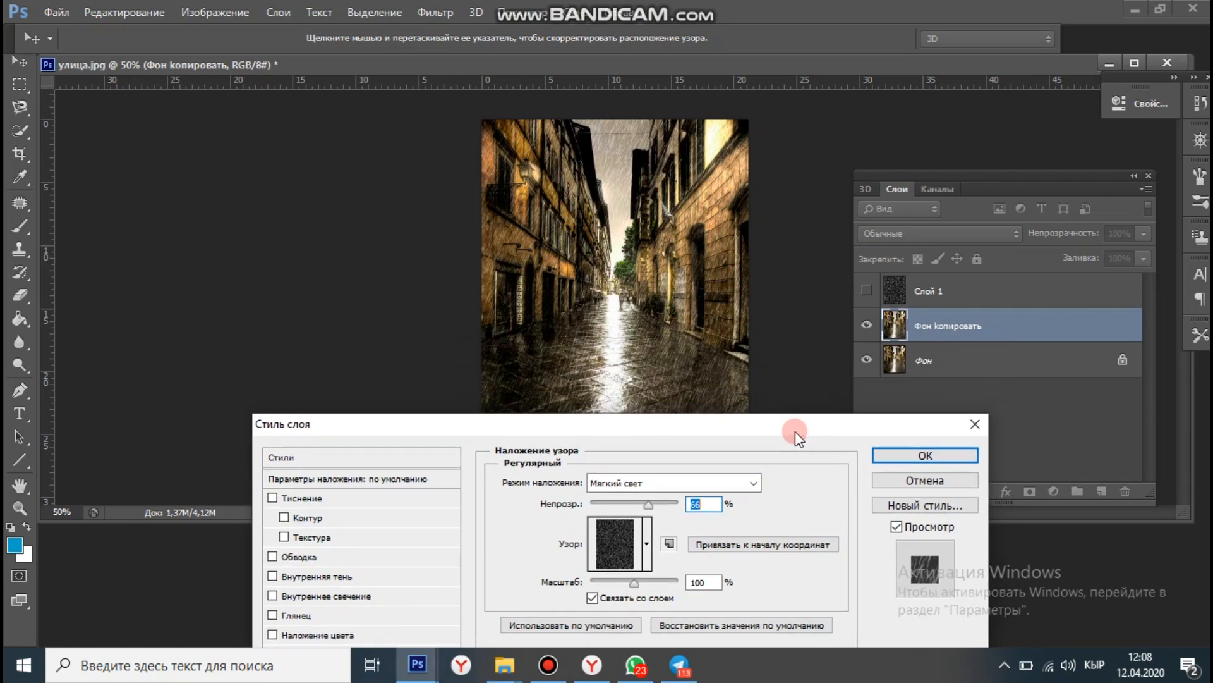
{"action": "left_click", "coordinate": [942, 456]}
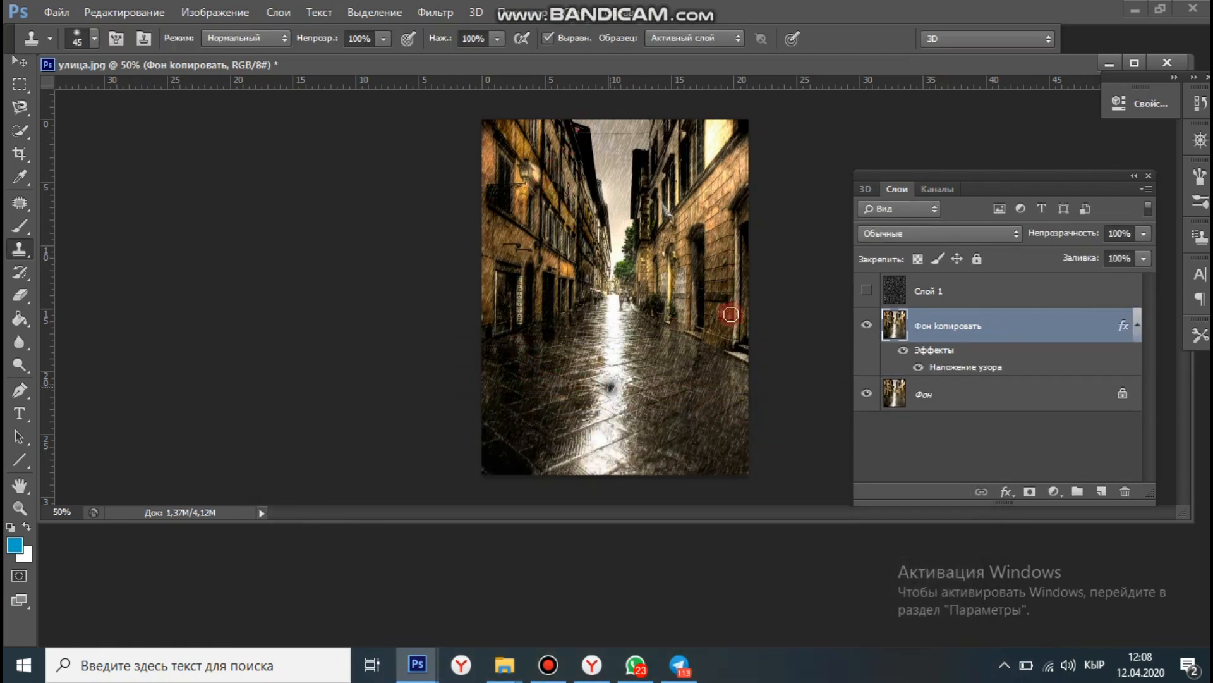
{"action": "left_click", "coordinate": [715, 231], "text": "alt"}
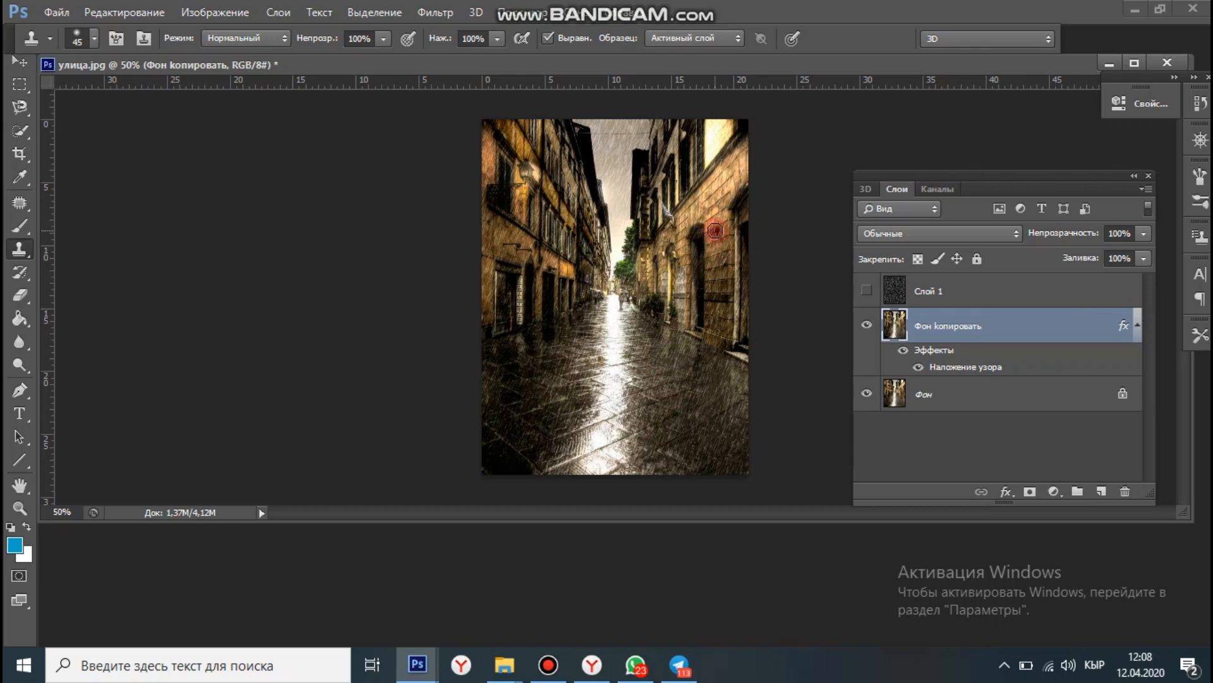
{"action": "left_click", "coordinate": [709, 235]}
- Show the timeline (Шкала времени) and create a frame animation with the layer Фон копировать selected
{"action": "left_click", "coordinate": [571, 13]}
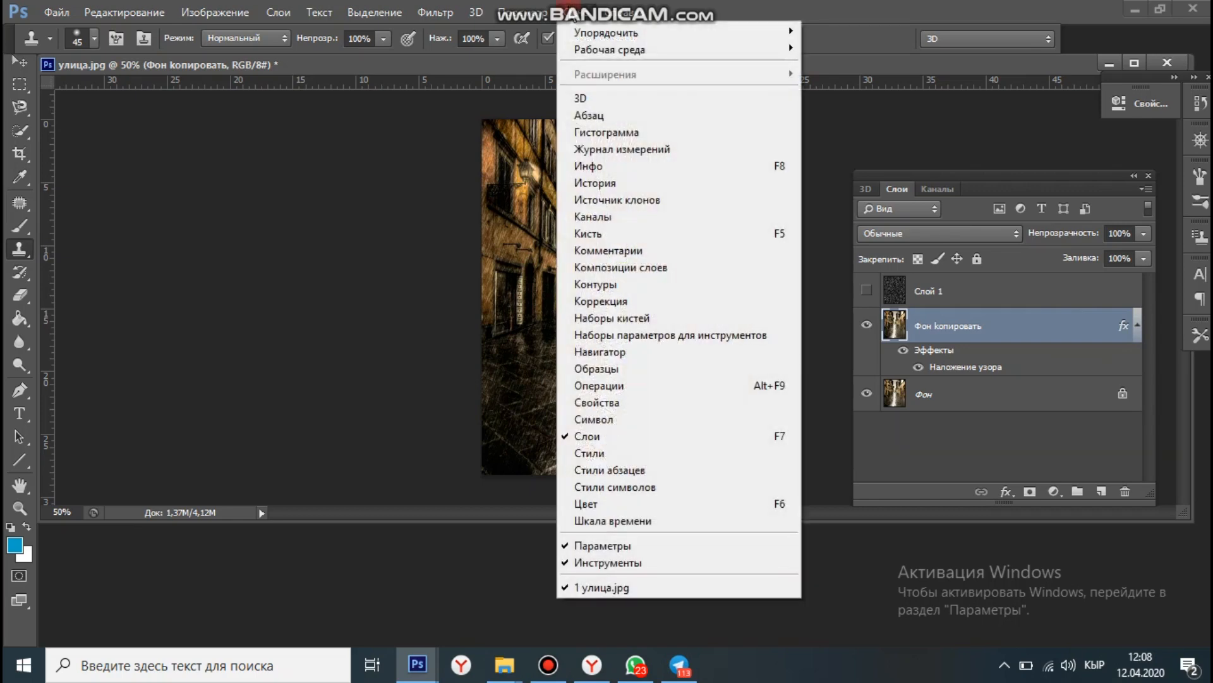
{"action": "left_click", "coordinate": [687, 522]}
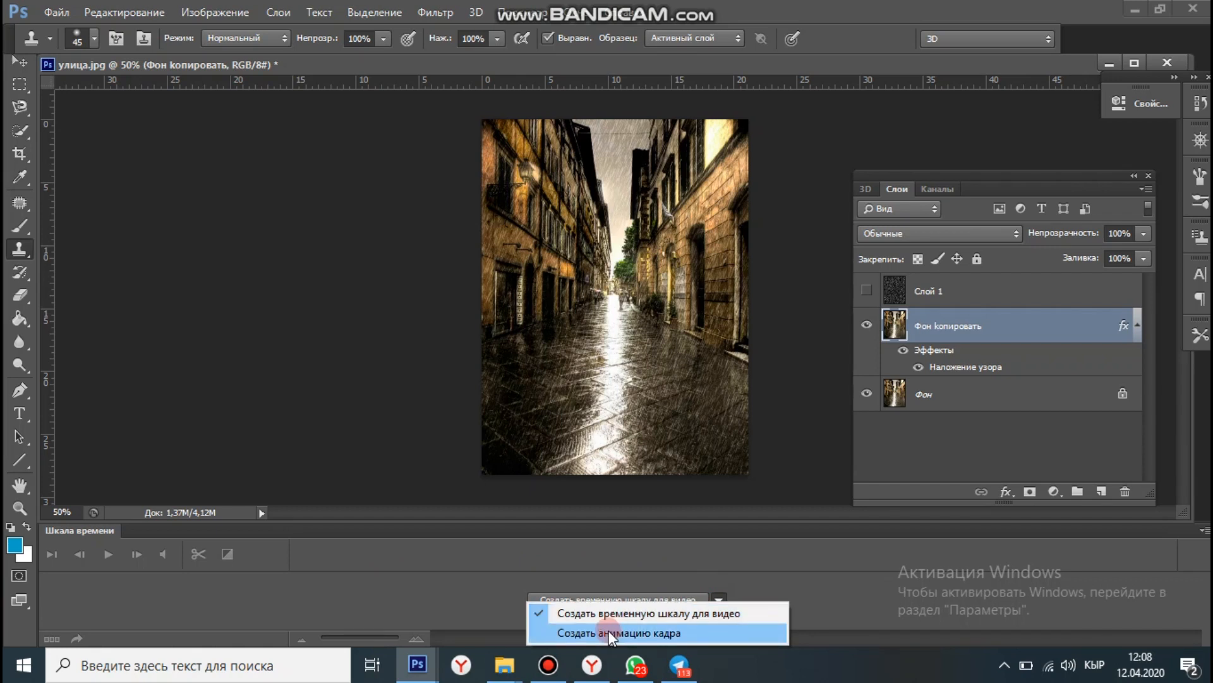
{"action": "left_click", "coordinate": [608, 630]}
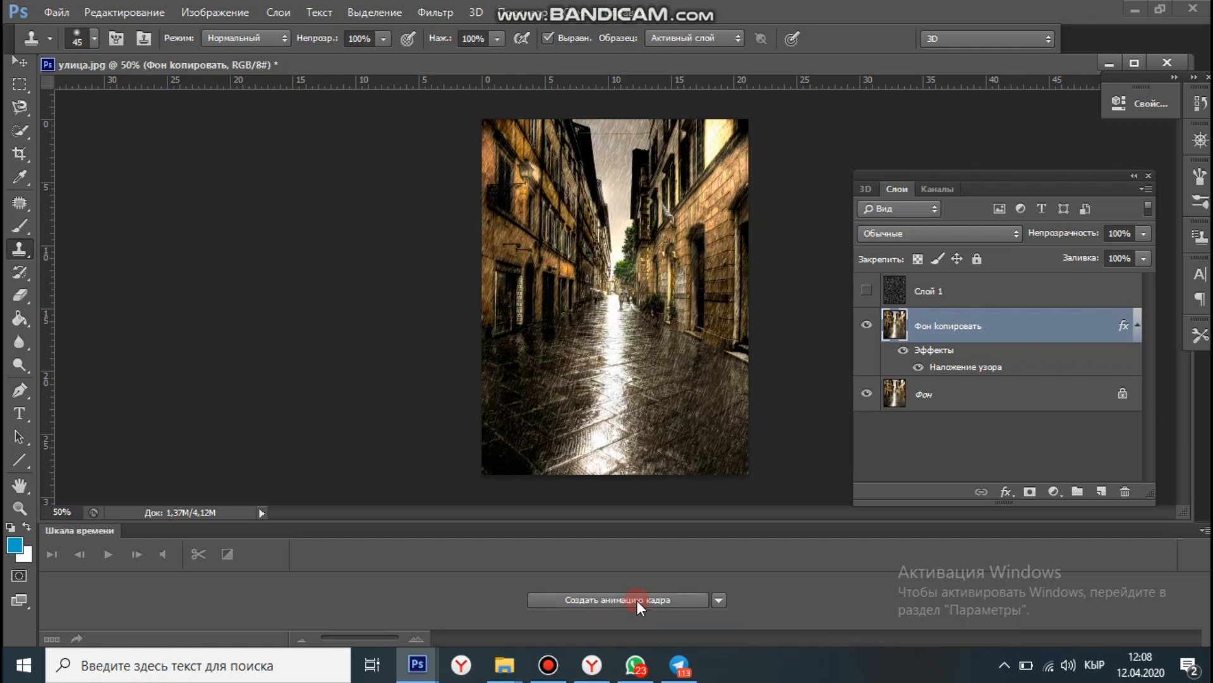
{"action": "left_click", "coordinate": [1053, 321]}
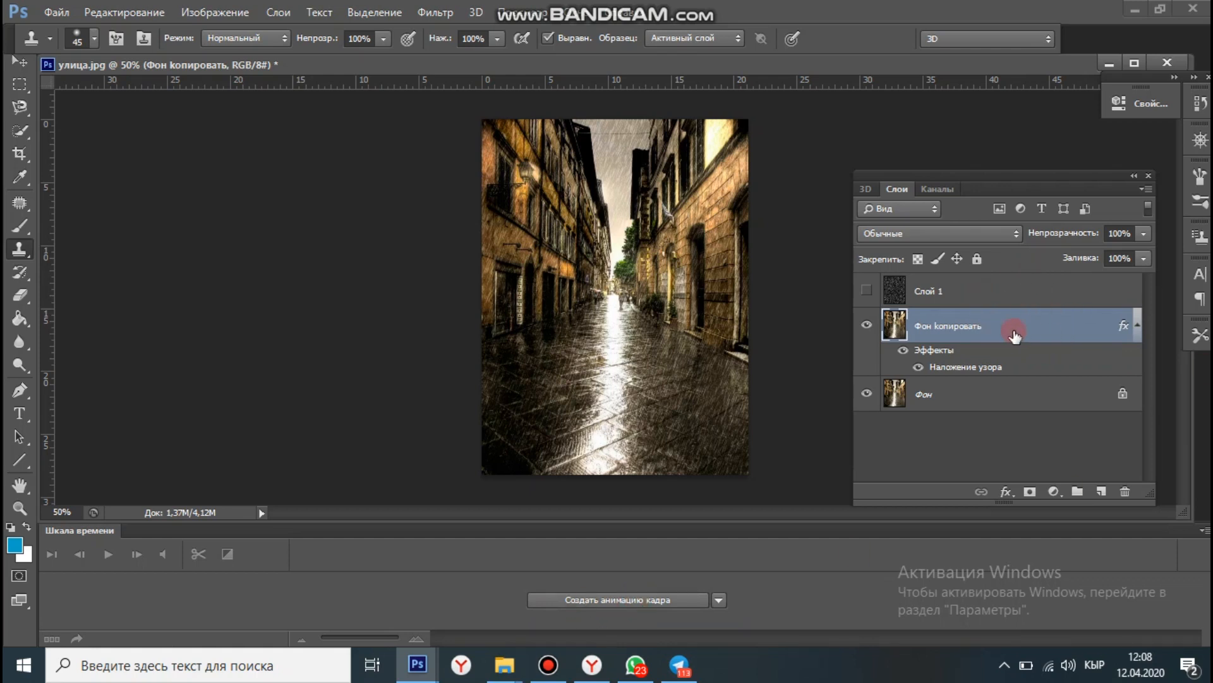
{"action": "left_click", "coordinate": [930, 325]}
{"action": "left_click", "coordinate": [986, 328]}
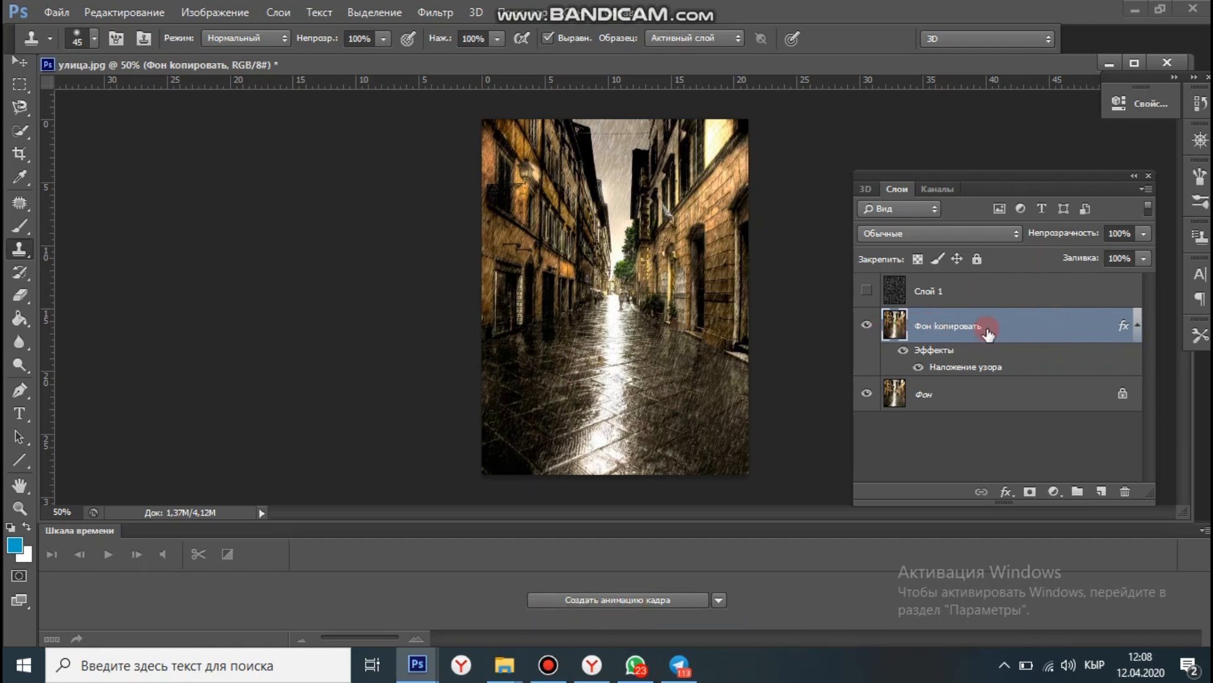
{"action": "left_click", "coordinate": [1031, 331]}
{"action": "left_click", "coordinate": [1005, 337]}
{"action": "left_click", "coordinate": [614, 606]}
{"action": "left_click", "coordinate": [642, 601]}
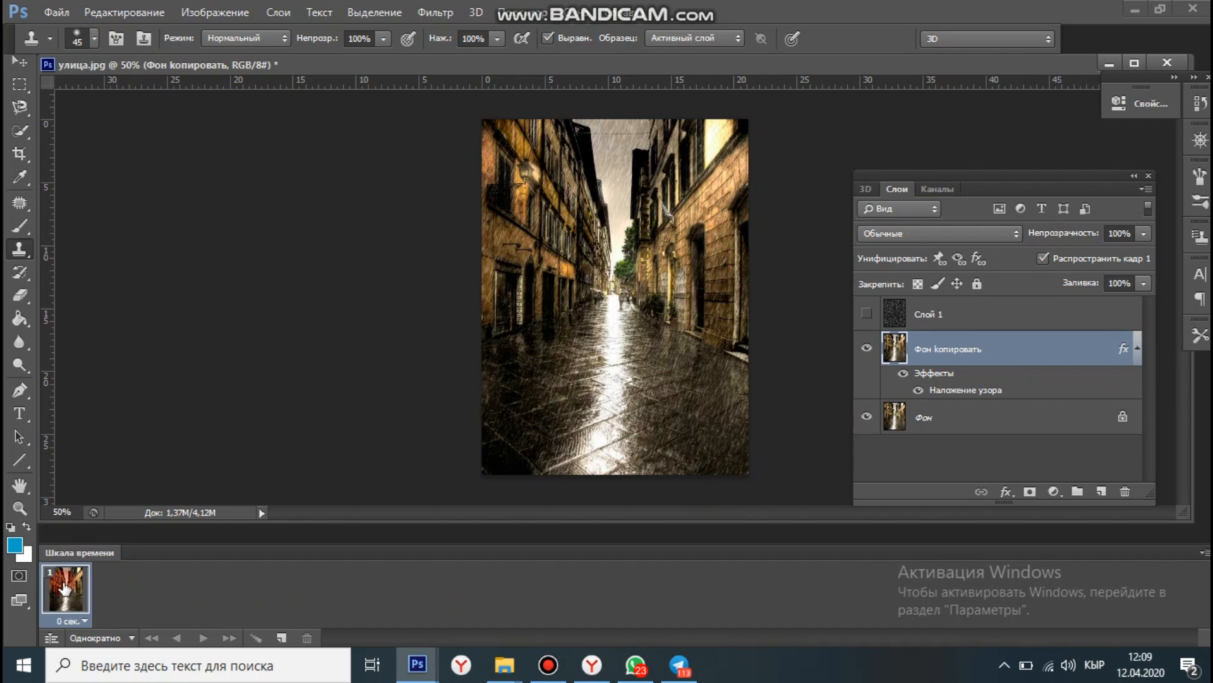
- Duplicate the first animation frame and select both frames in the timeline
{"action": "mouse_move", "coordinate": [65, 589]}
{"action": "left_mouse_down"}
{"action": "mouse_move", "coordinate": [272, 594]}
{"action": "mouse_move", "coordinate": [282, 638]}
{"action": "left_mouse_up"}
{"action": "left_click_drag", "start_coordinate": [86, 590], "coordinate": [71, 591]}
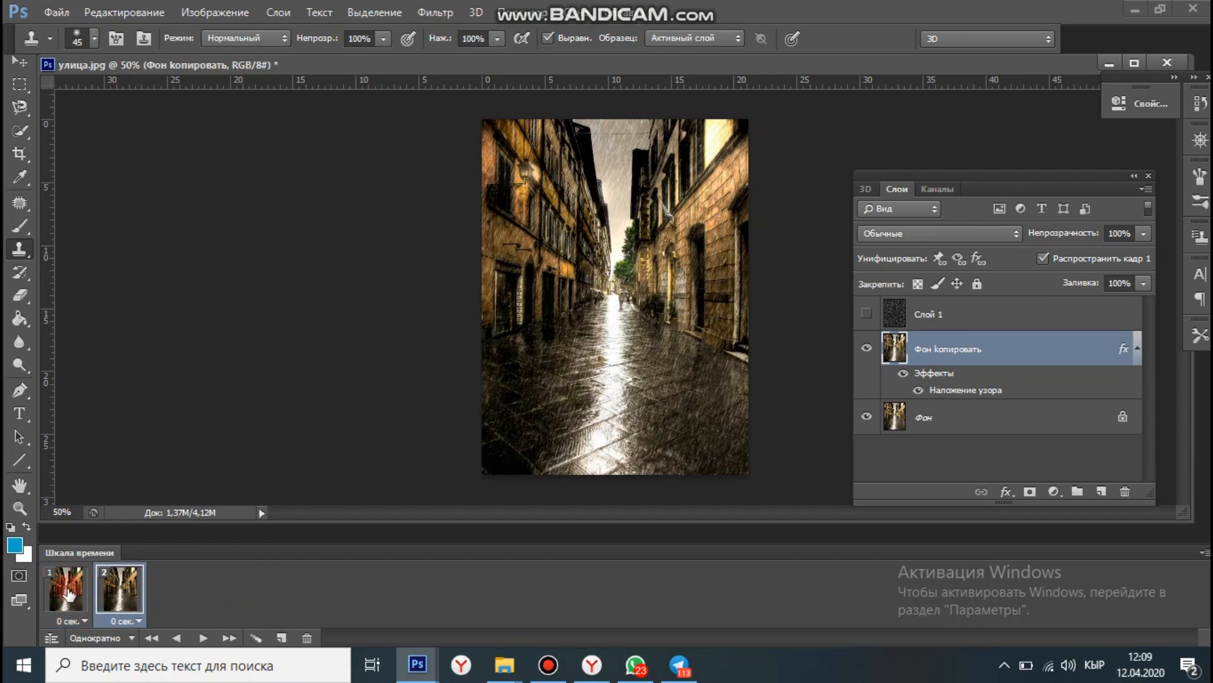
{"action": "left_click", "coordinate": [70, 591]}
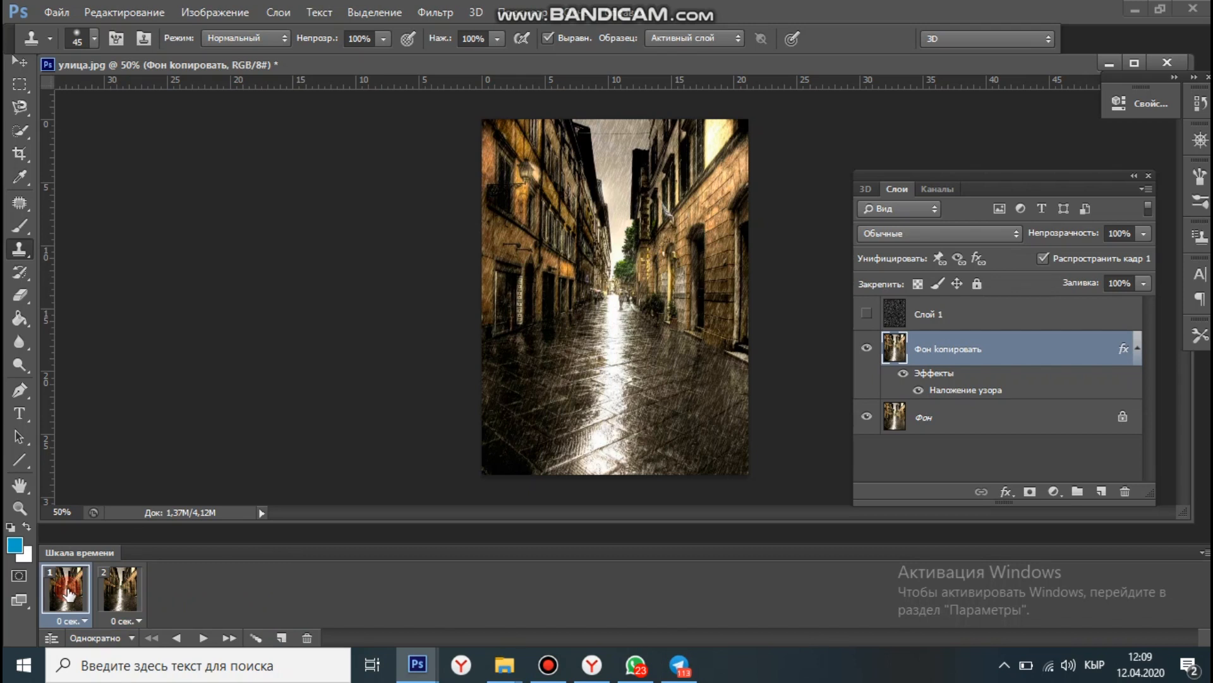
{"action": "left_click_drag", "start_coordinate": [70, 594], "coordinate": [114, 598]}
{"action": "left_click", "coordinate": [114, 597], "text": "shift"}
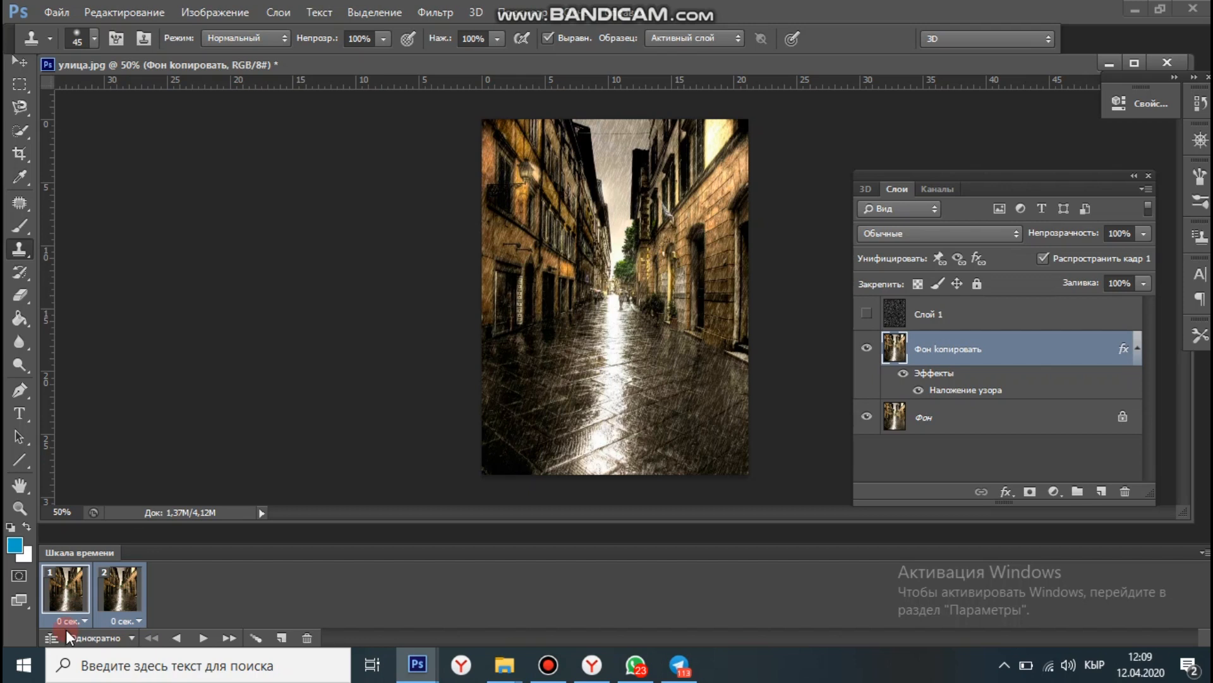
- Set the delay of both selected animation frames to 0.2 seconds
{"action": "left_click", "coordinate": [82, 621]}
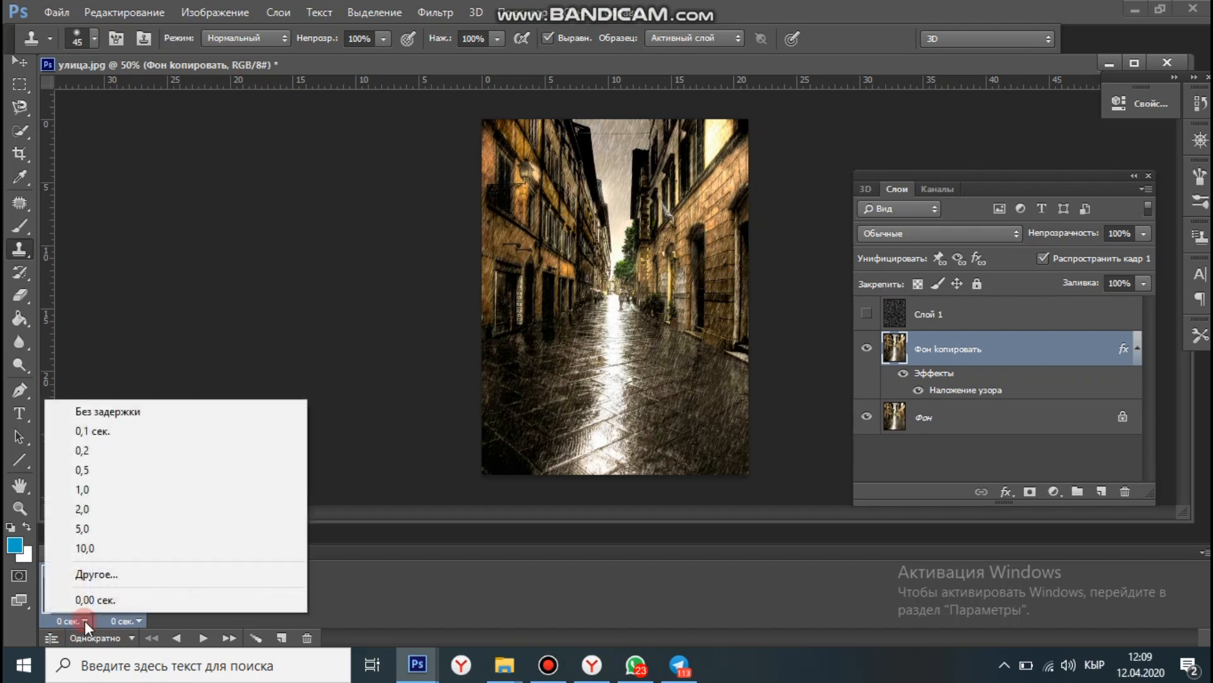
{"action": "left_click", "coordinate": [112, 451]}
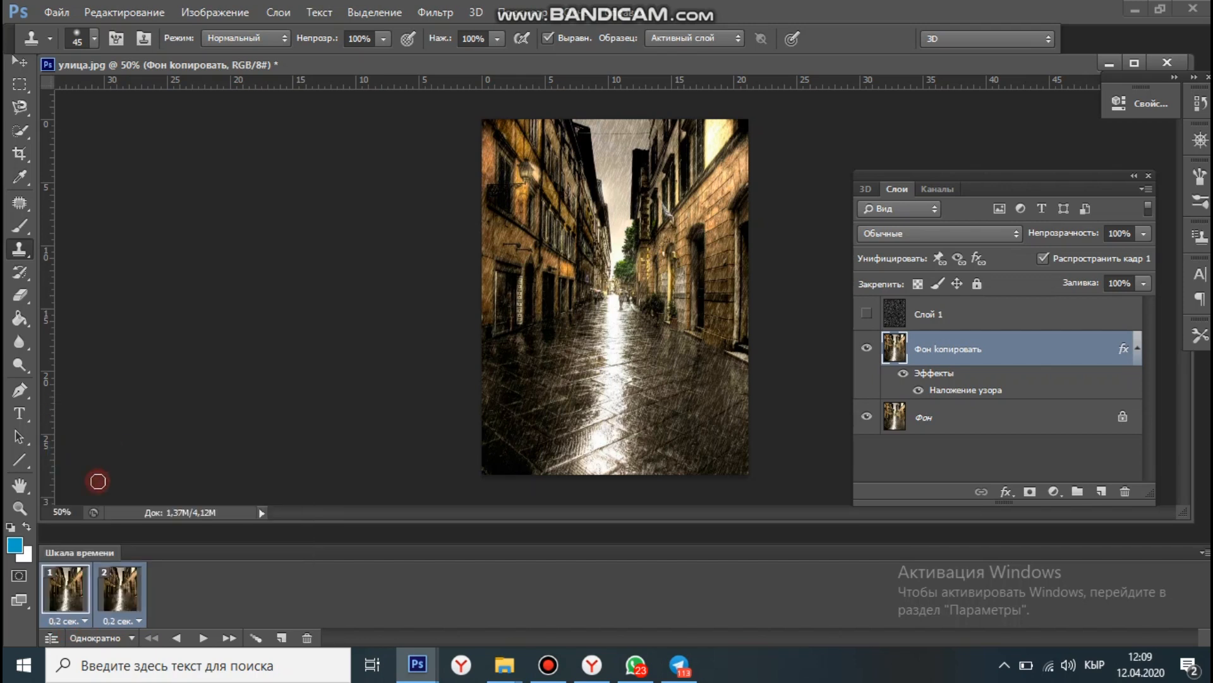
{"action": "left_click", "coordinate": [65, 585]}
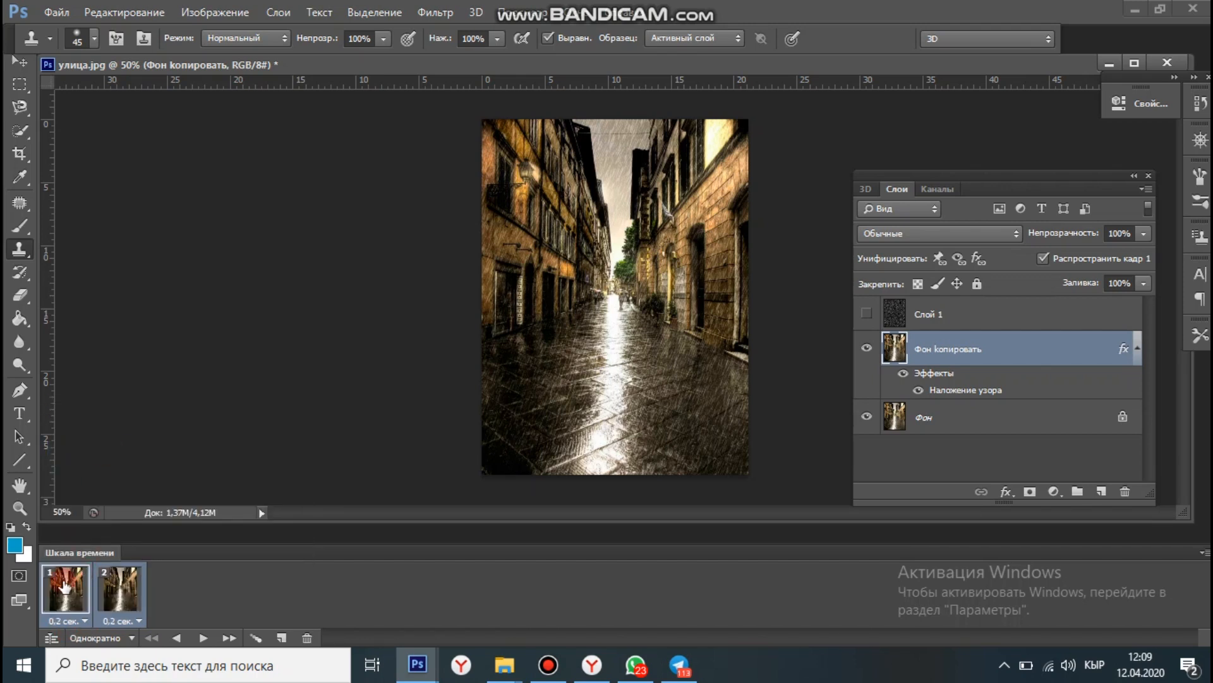
- In frame 2, shift the rain pattern overlay of Фон копировать far down and slightly left across the image, and apply the style
{"action": "left_click", "coordinate": [115, 597]}
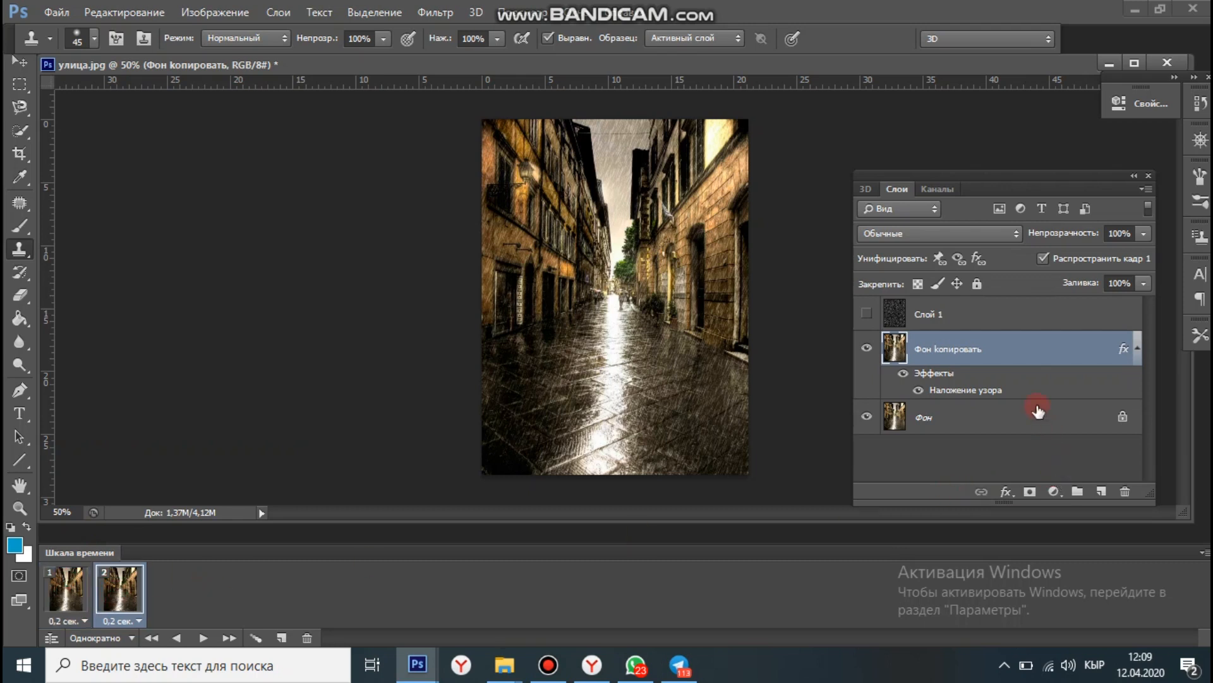
{"action": "double_click", "coordinate": [986, 391]}
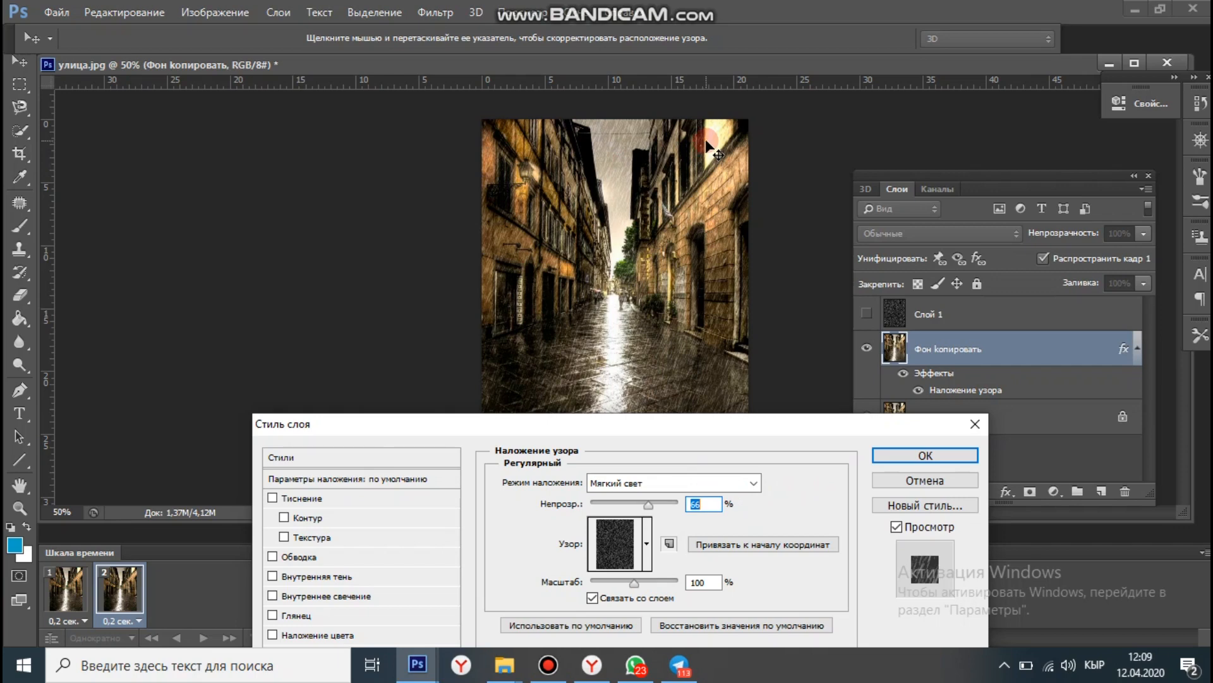
{"action": "left_click_drag", "start_coordinate": [708, 146], "coordinate": [651, 455]}
{"action": "left_click", "coordinate": [969, 456]}
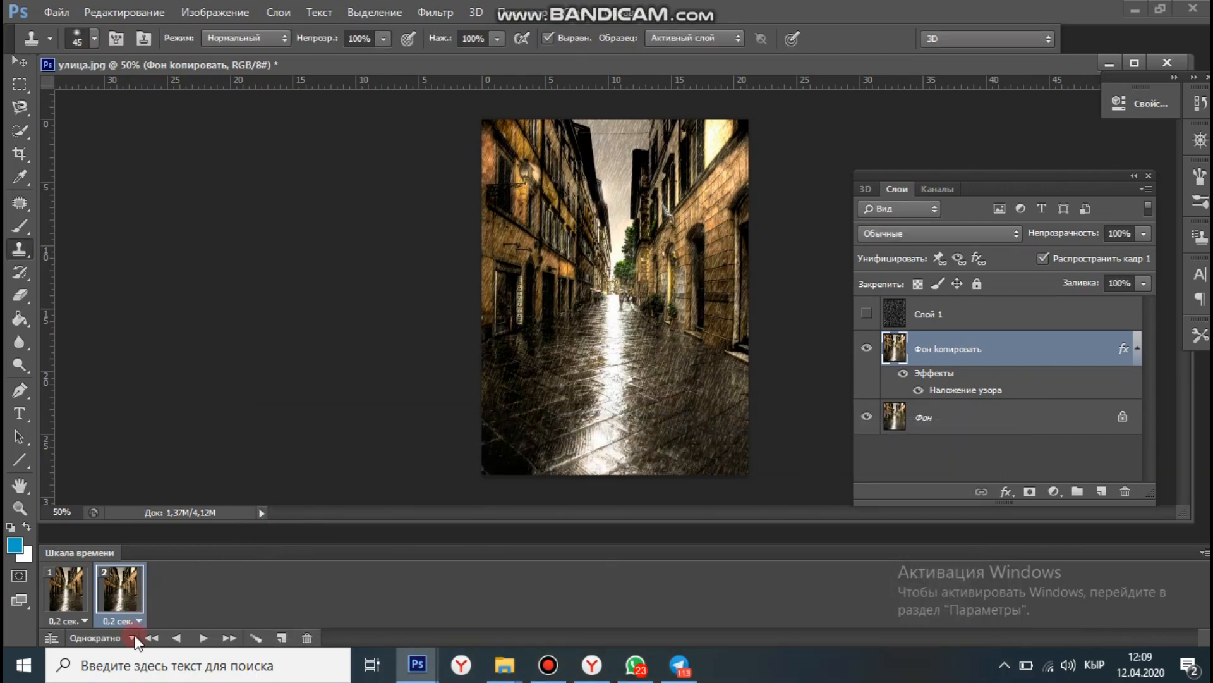
- Select both animation frames and tween them with 4 added in-between frames for all layers, including position, opacity and effects
{"action": "left_click", "coordinate": [66, 600]}
{"action": "left_click", "coordinate": [128, 610]}
{"action": "left_click", "coordinate": [138, 606], "text": "shift"}
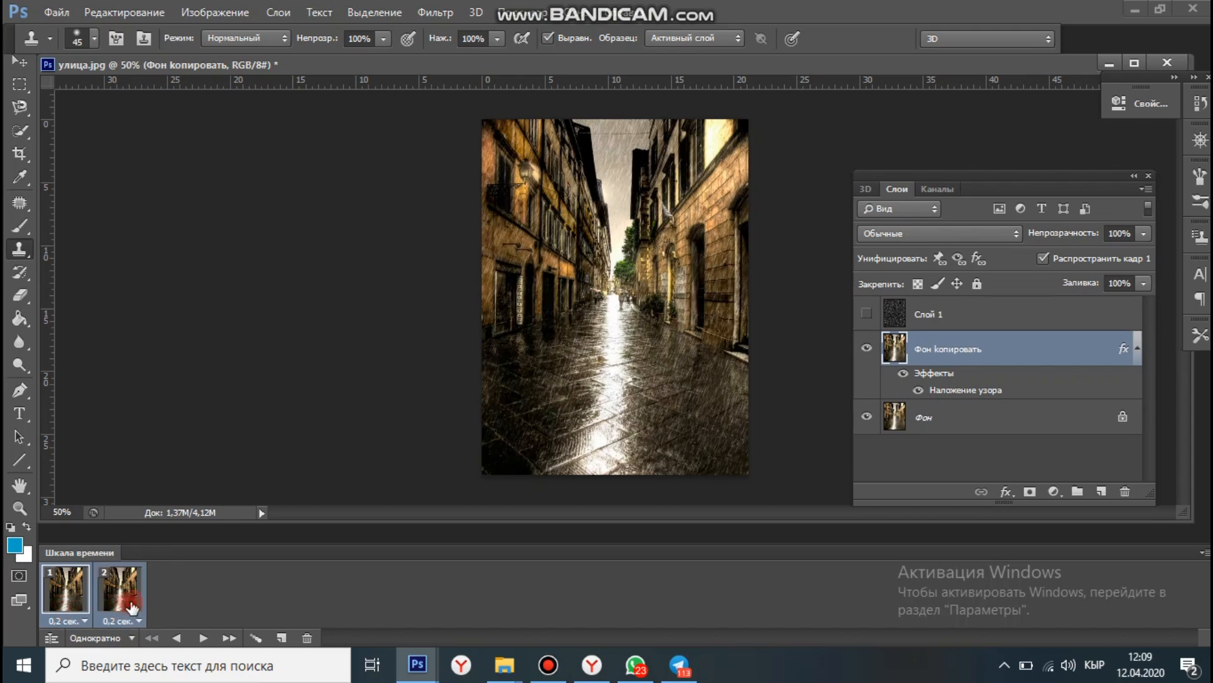
{"action": "left_click", "coordinate": [65, 591]}
{"action": "left_click", "coordinate": [264, 635]}
{"action": "left_click", "coordinate": [264, 637]}
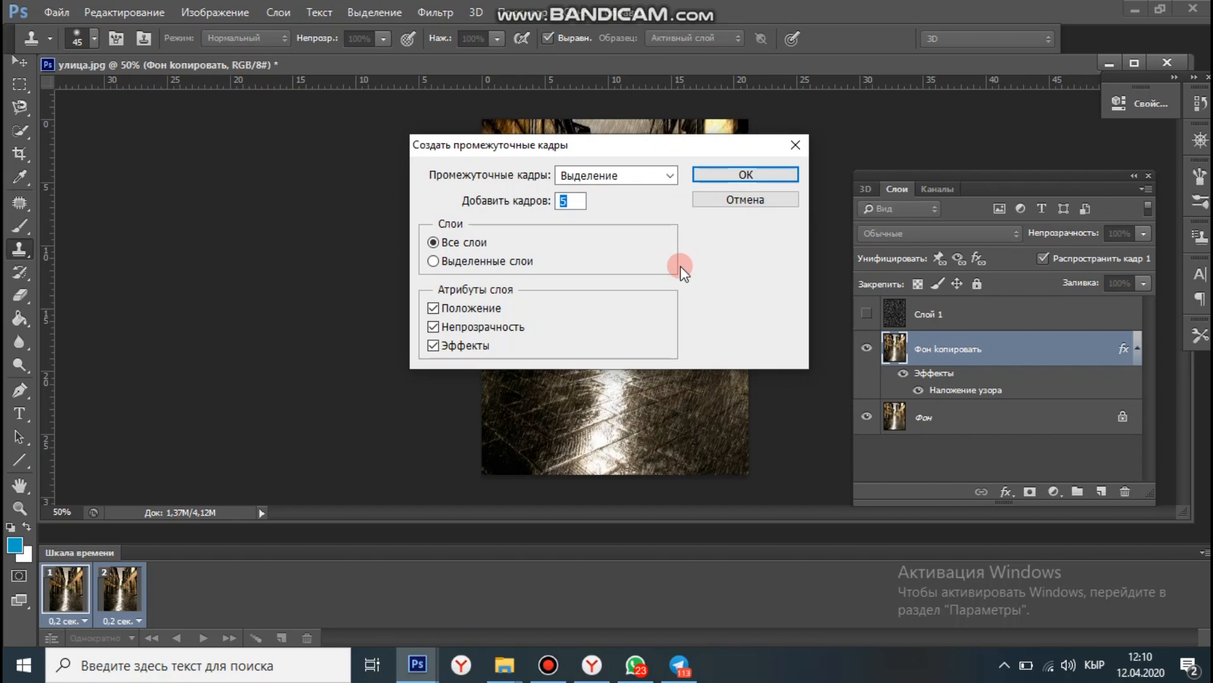
{"action": "type", "text": "4"}
{"action": "left_click", "coordinate": [752, 175]}
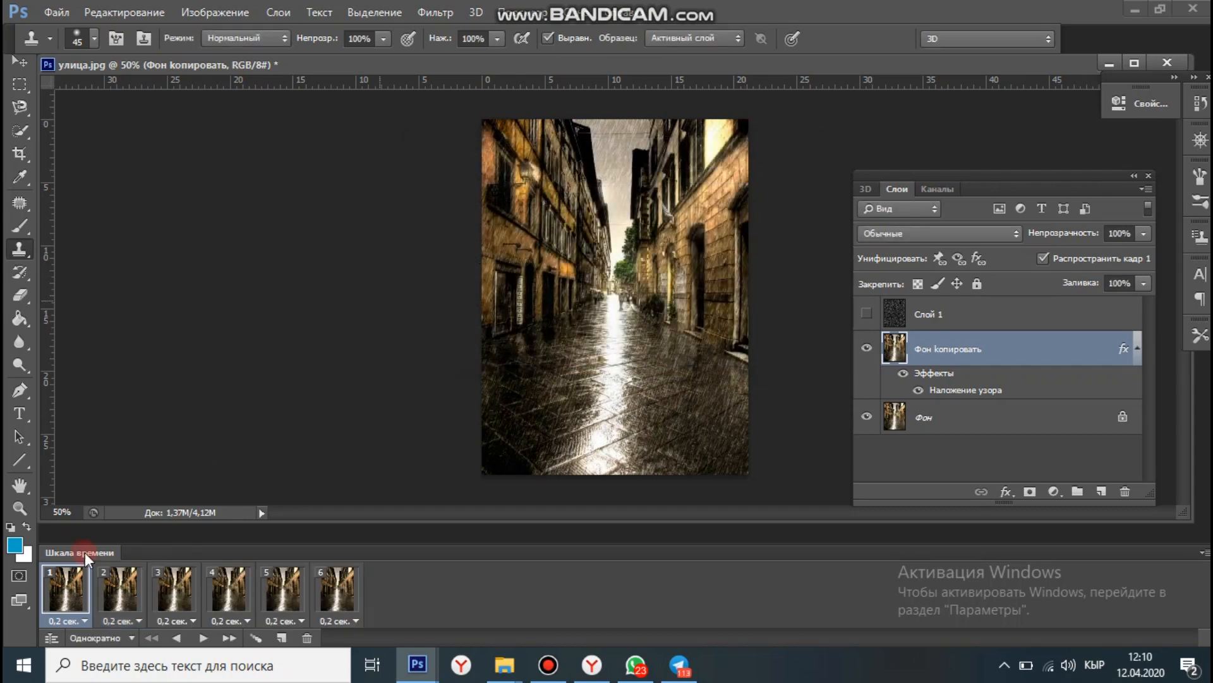
- Set the animation to loop continuously (Постоянно), and play it briefly as a preview before stopping it
{"action": "left_click", "coordinate": [221, 591]}
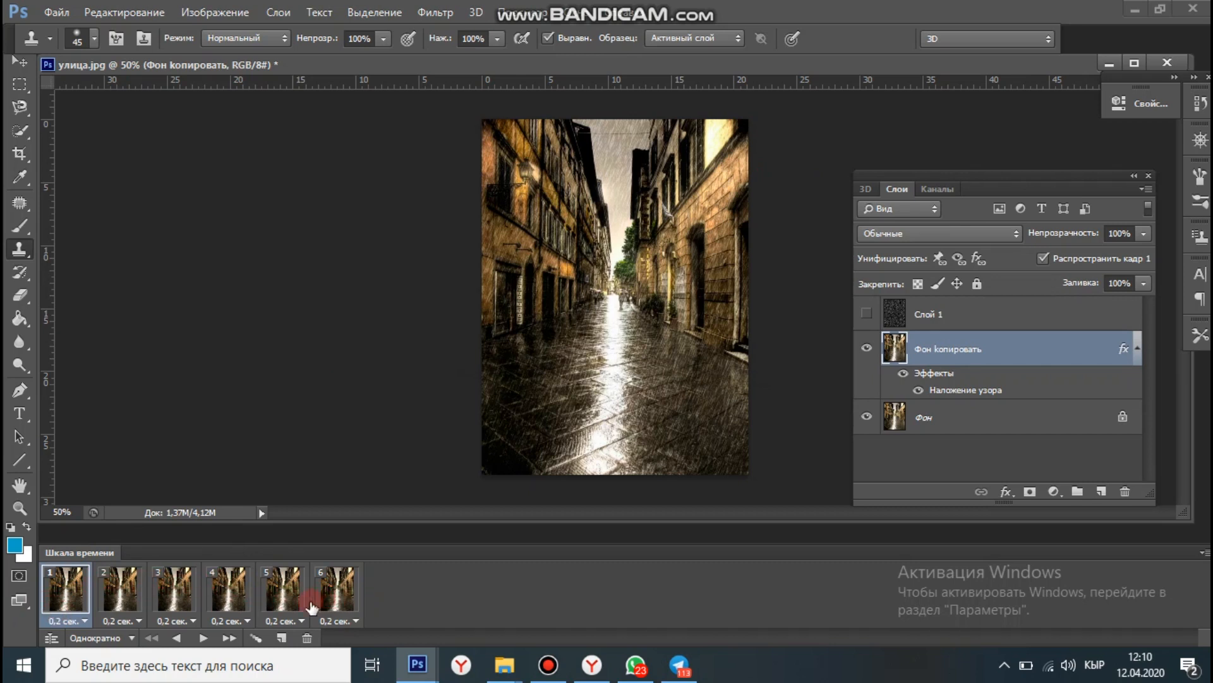
{"action": "left_click", "coordinate": [132, 640]}
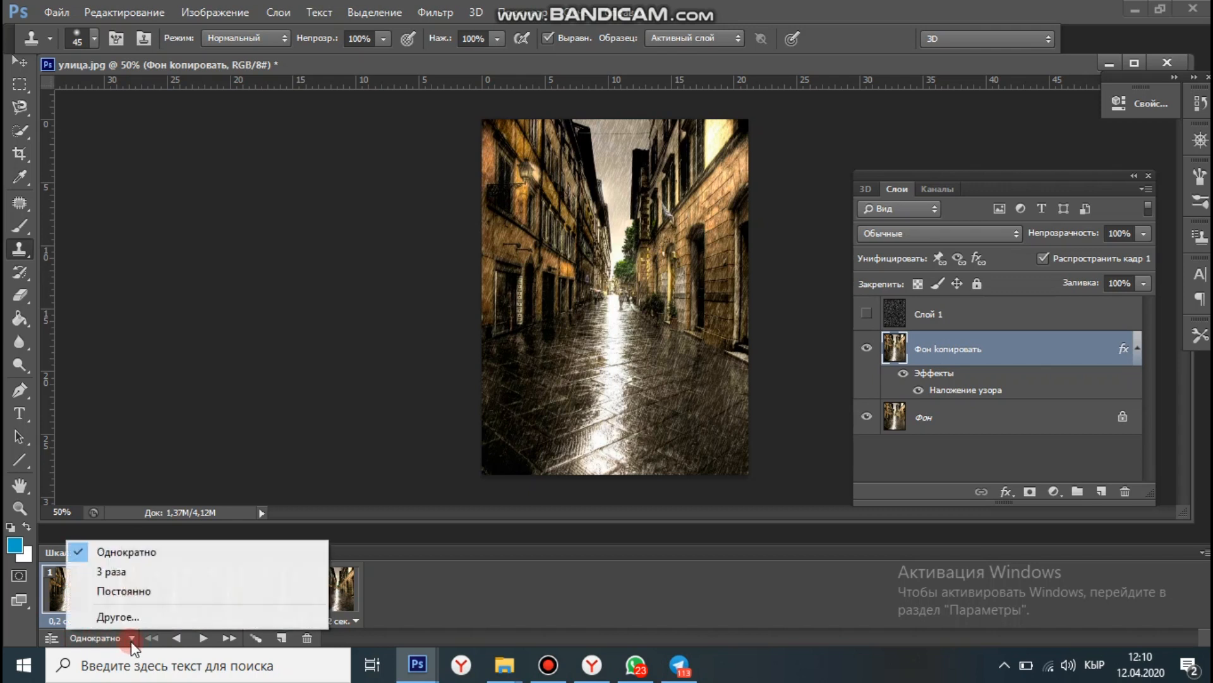
{"action": "left_click", "coordinate": [144, 594]}
{"action": "left_click", "coordinate": [203, 638]}
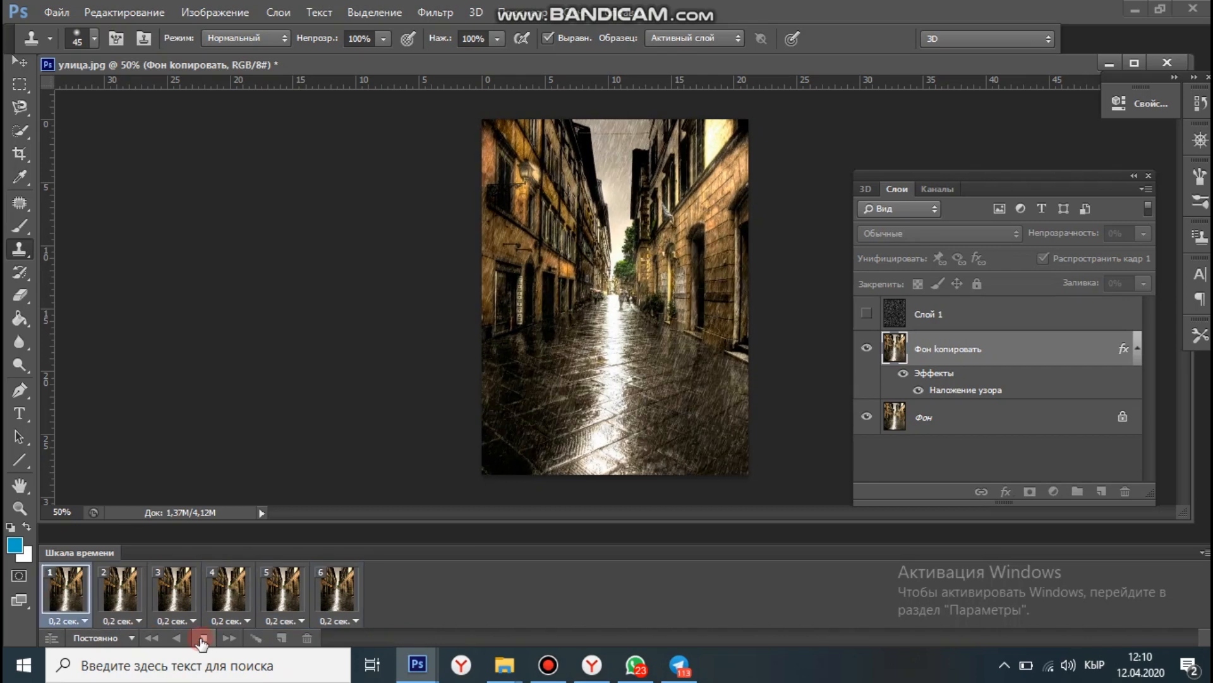
{"action": "left_click", "coordinate": [202, 640]}
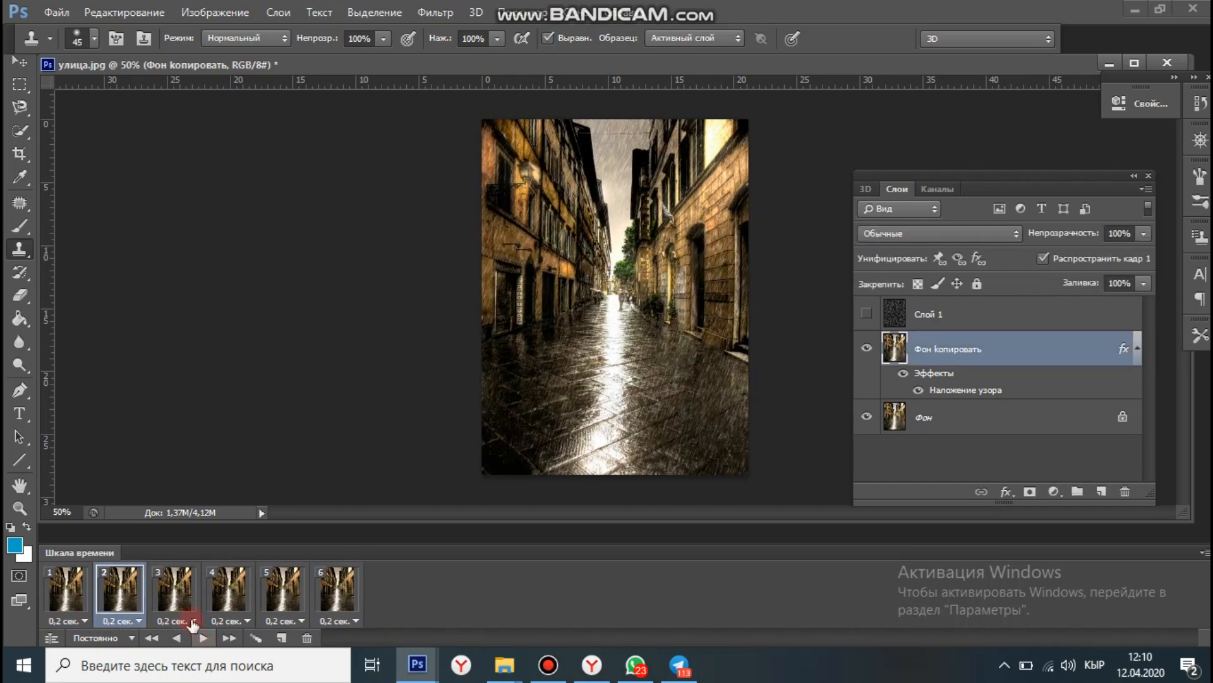
- Save the animation for the web as a GIF named көчөдөгү-жаан in the folder документы 2019-20, accepting the file name warning
{"action": "left_click", "coordinate": [63, 10]}
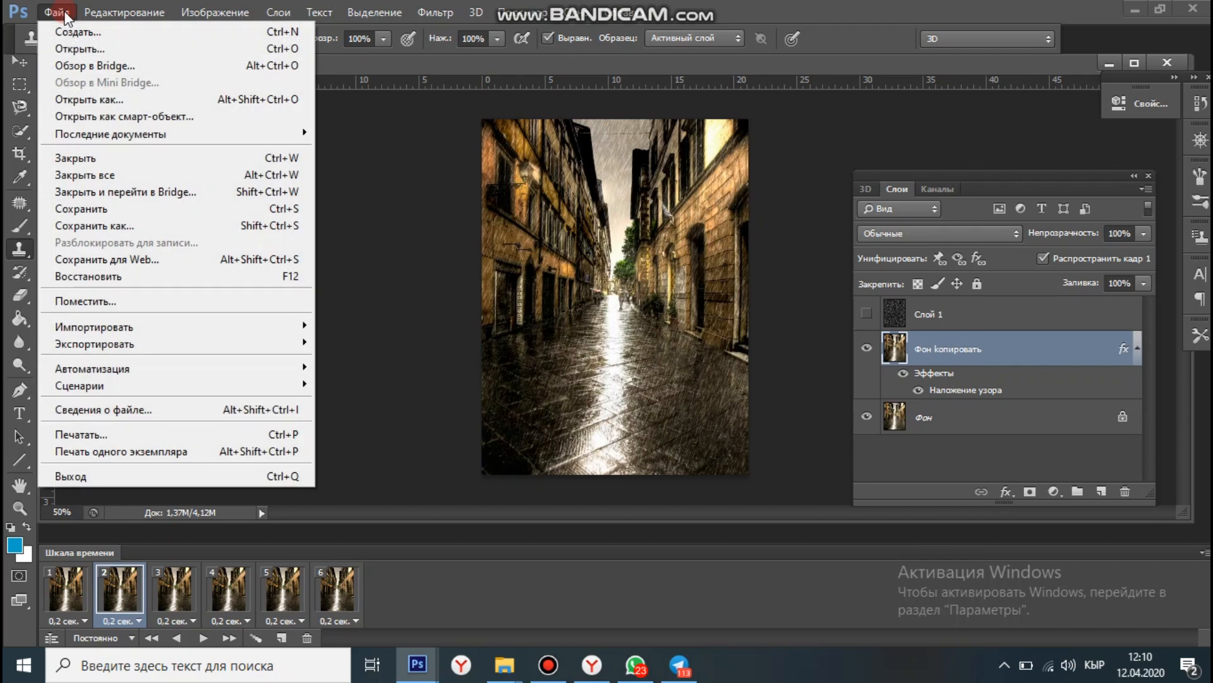
{"action": "left_click", "coordinate": [114, 261]}
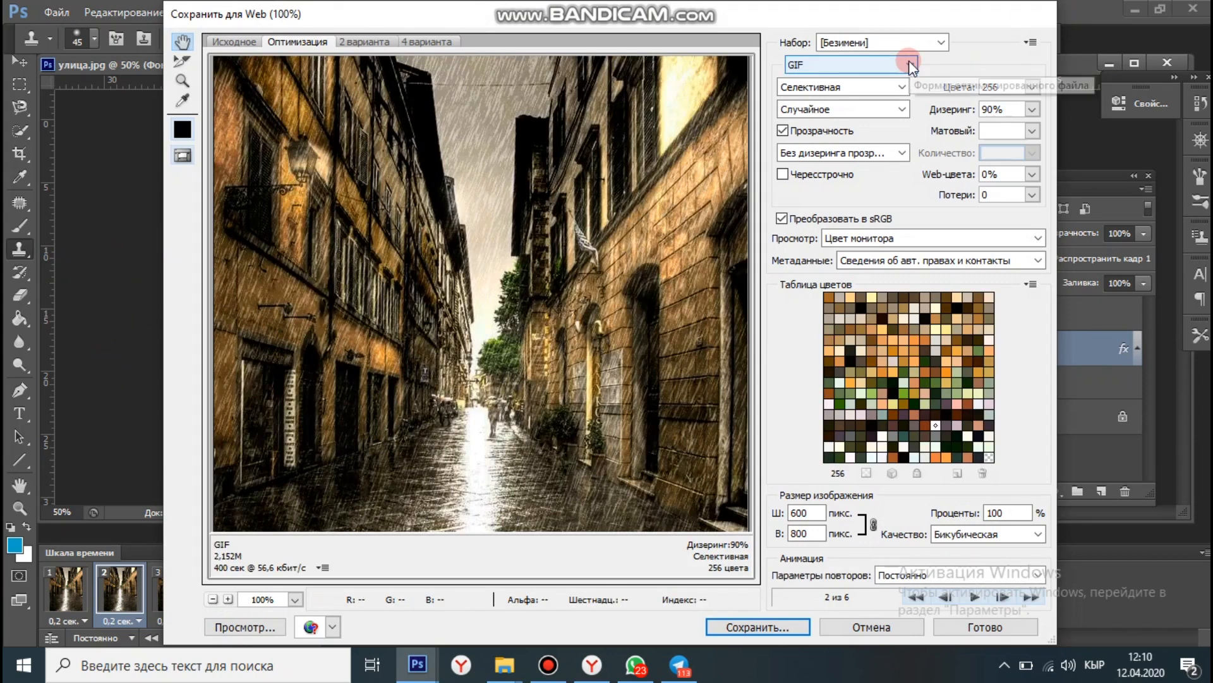
{"action": "left_click", "coordinate": [795, 629]}
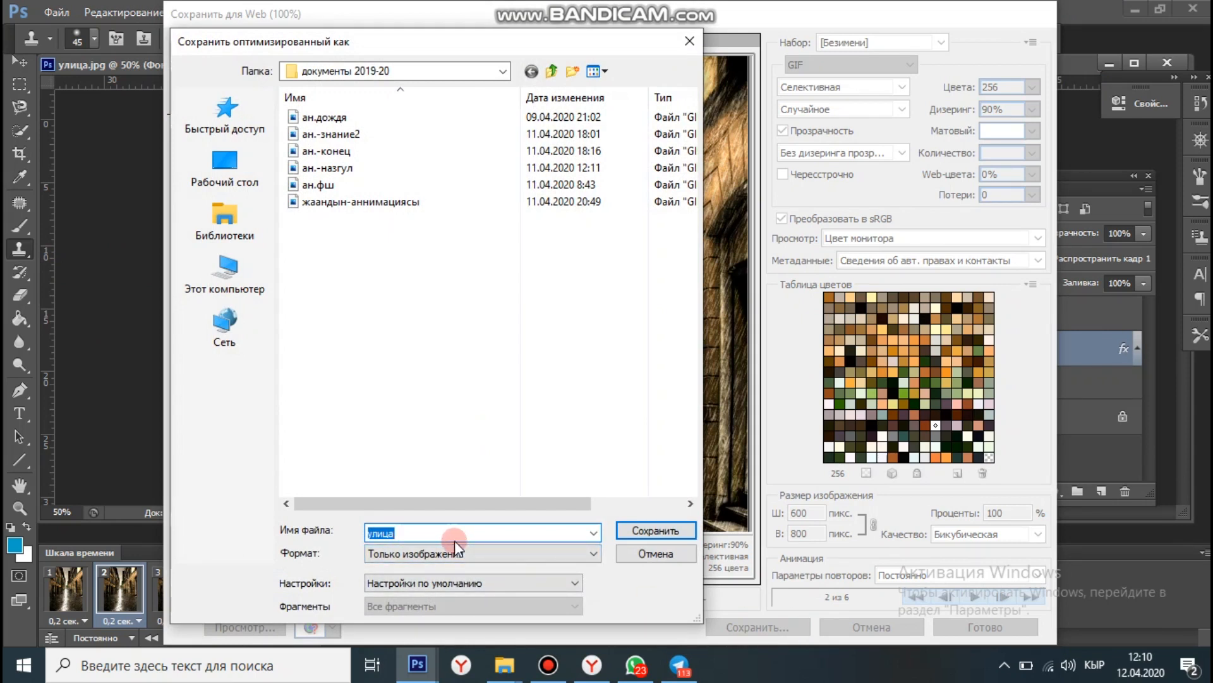
{"action": "type", "text": "кечедегу жаан"}
{"action": "left_click", "coordinate": [651, 529]}
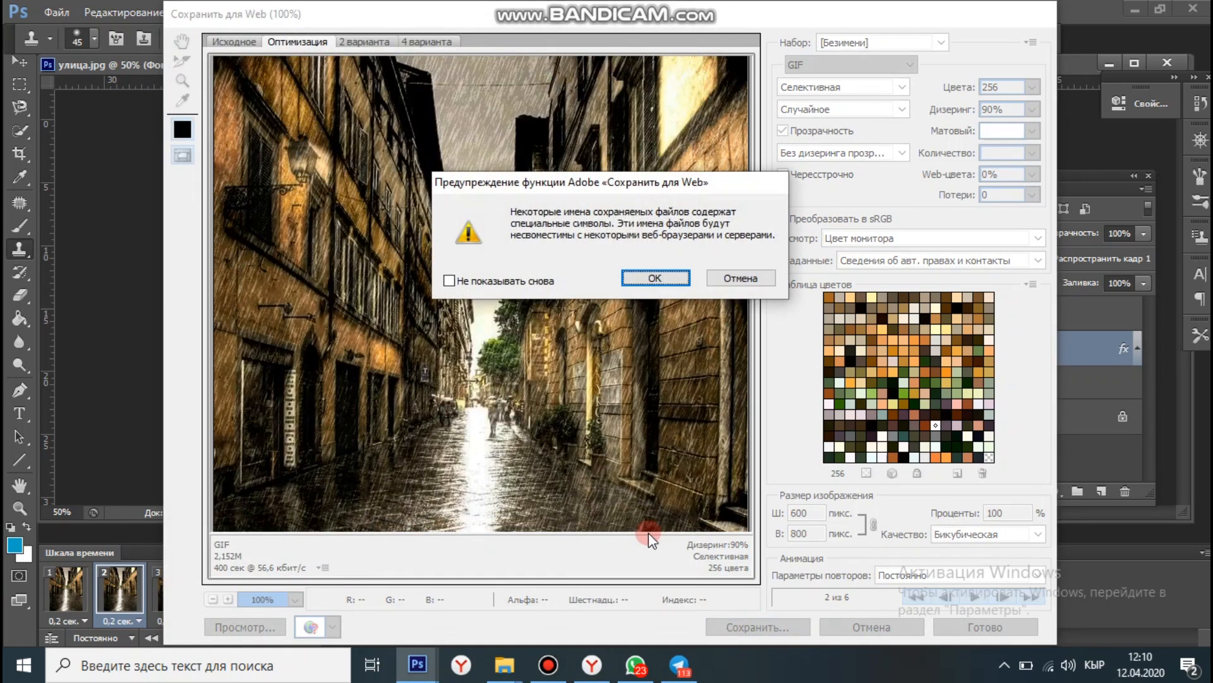
{"action": "left_click", "coordinate": [681, 277]}
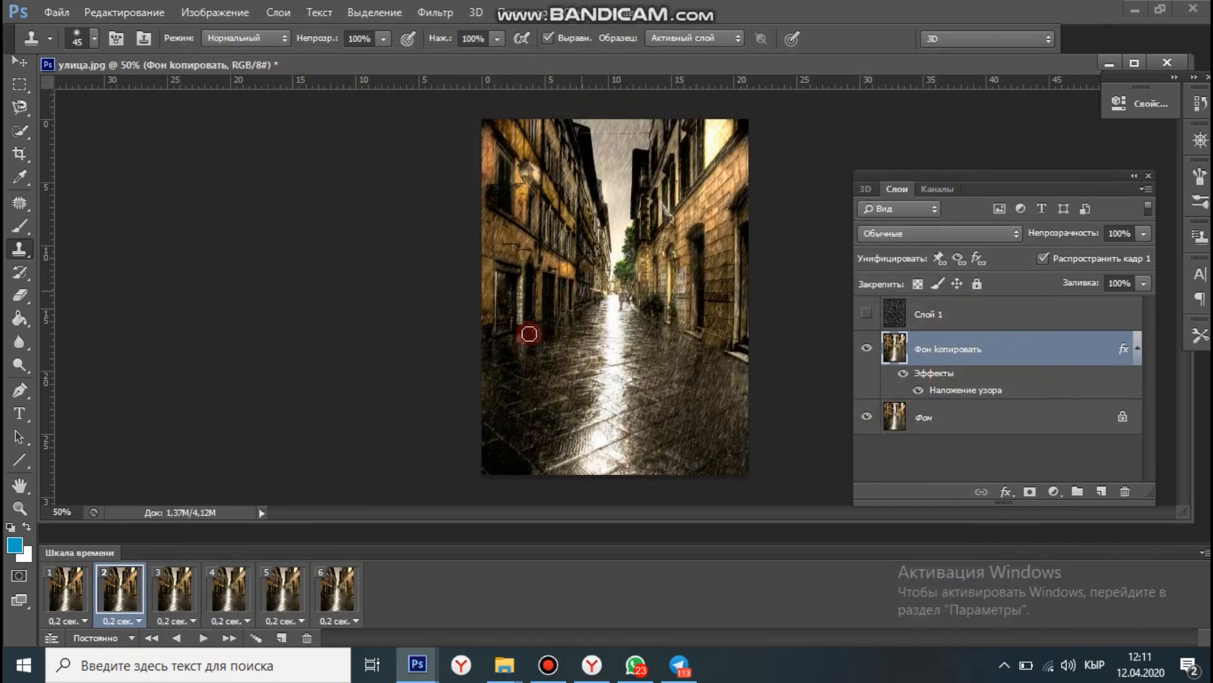
- Switch to File Explorer and open the desktop folder документы 2019-20
{"action": "left_click", "coordinate": [506, 668]}
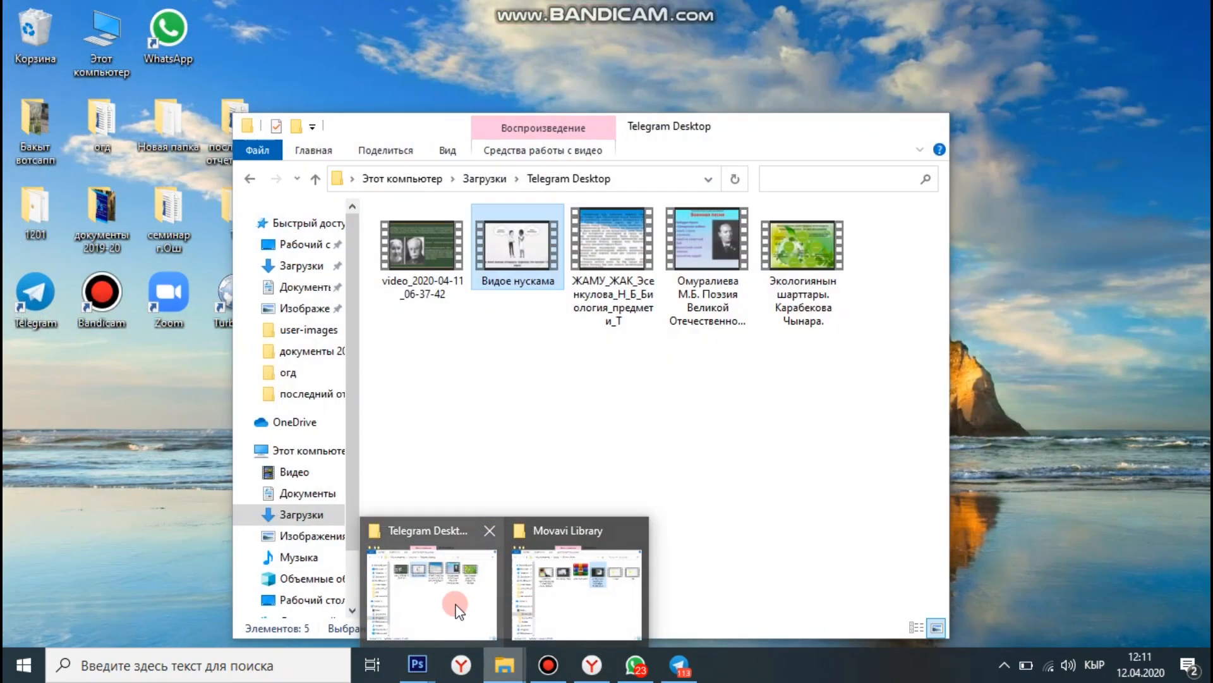
{"action": "left_click", "coordinate": [451, 604]}
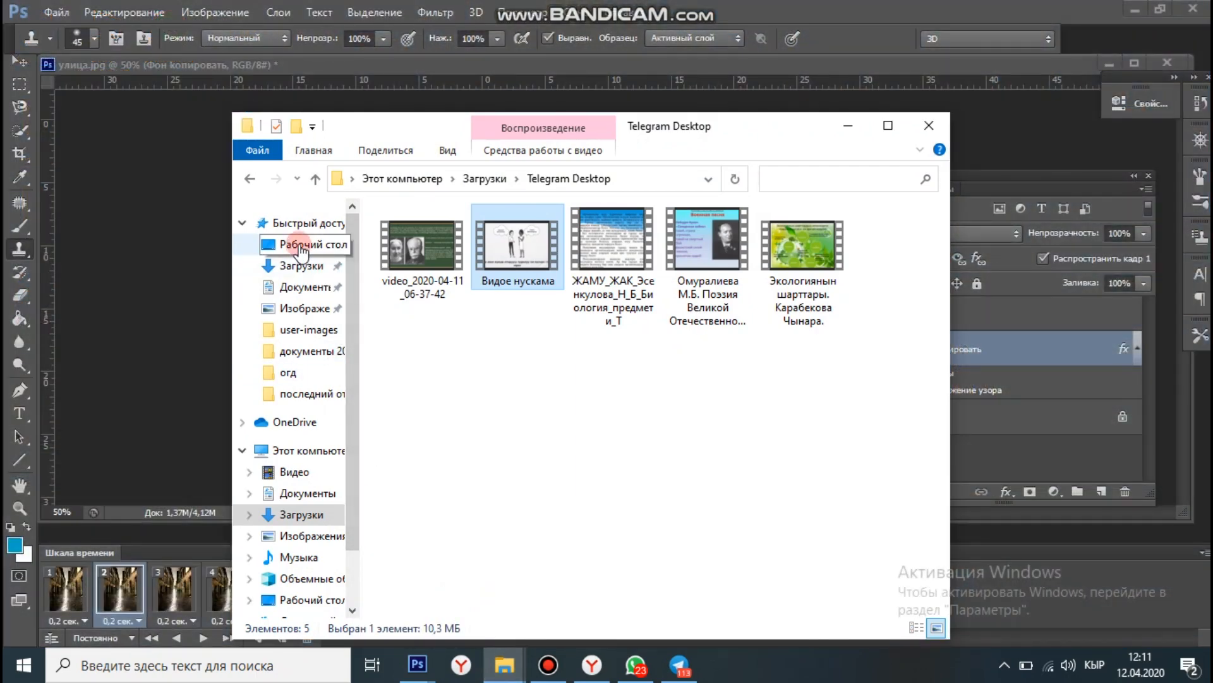
{"action": "left_click", "coordinate": [300, 248]}
{"action": "left_click", "coordinate": [444, 292]}
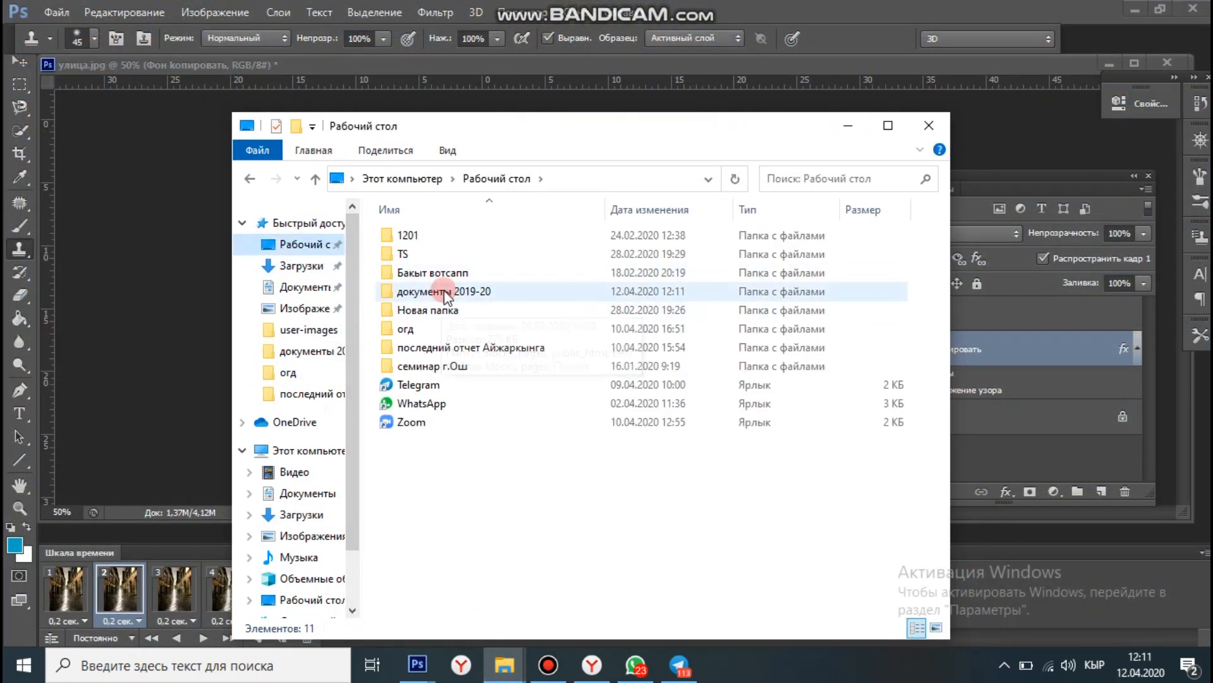
{"action": "double_click", "coordinate": [446, 292]}
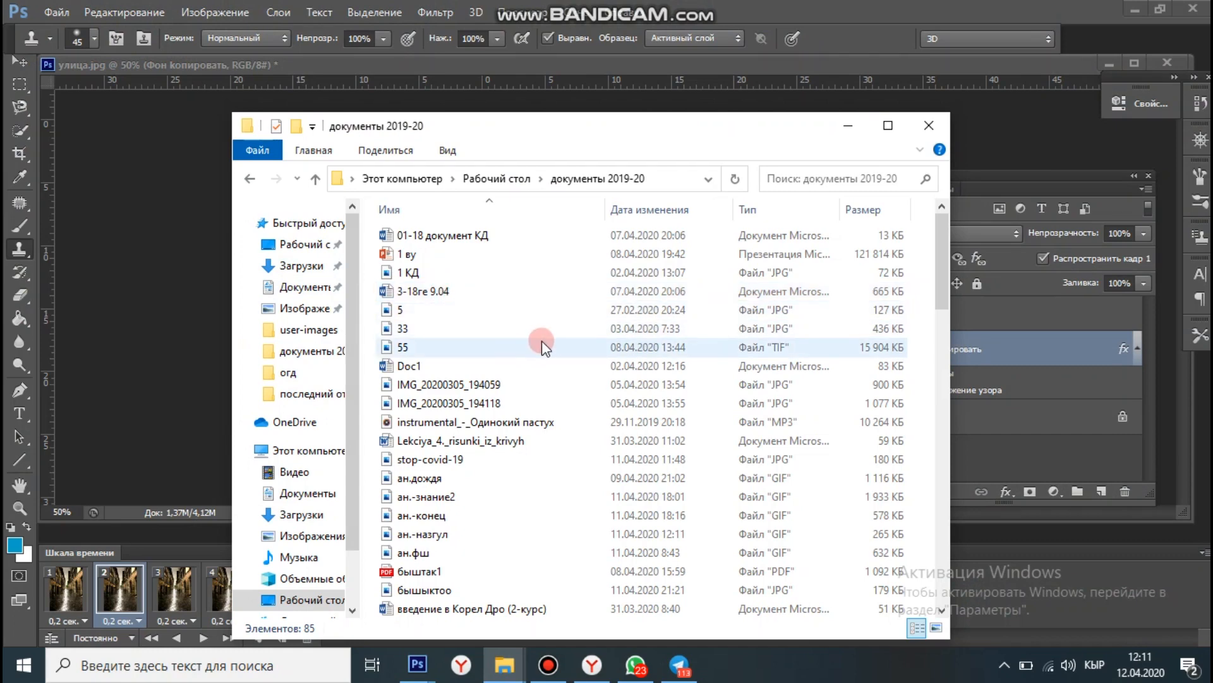
- Find the saved GIF көчөдөгү-жаан in the folder and open it in the image viewer
{"action": "scroll", "coordinate": [547, 346], "scroll_direction": "down", "scroll_amount": 1}
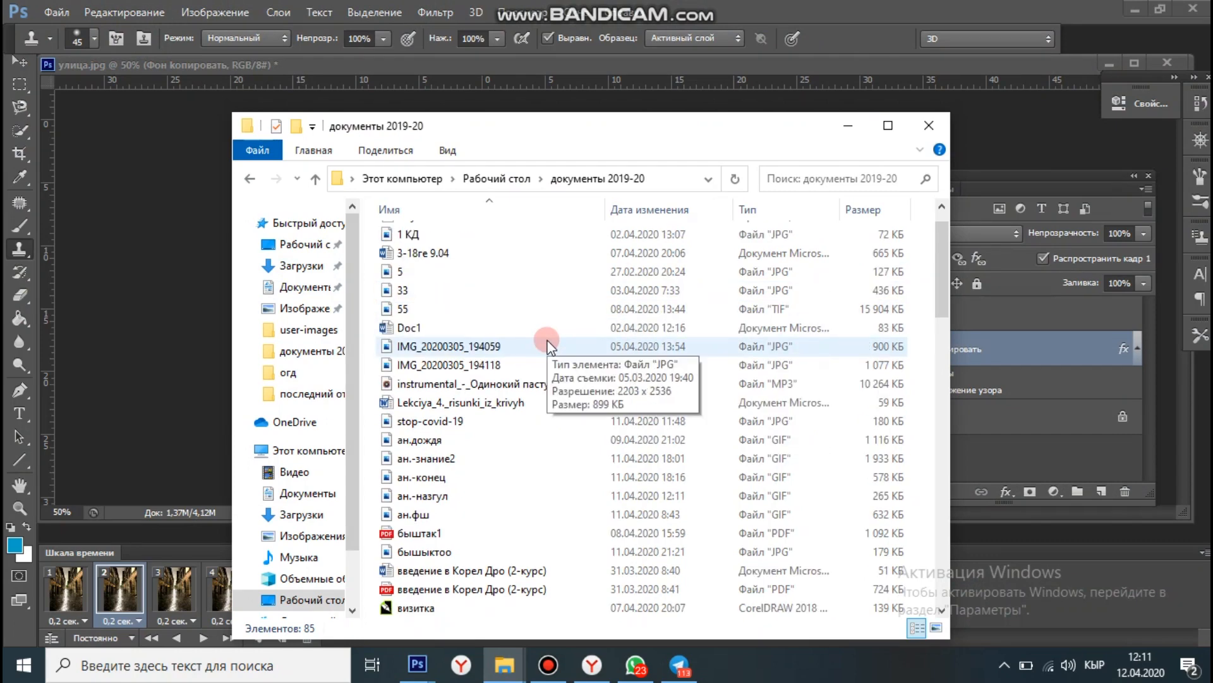
{"action": "scroll", "coordinate": [547, 346], "scroll_direction": "down", "scroll_amount": 1}
{"action": "scroll", "coordinate": [550, 347], "scroll_direction": "down", "scroll_amount": 3}
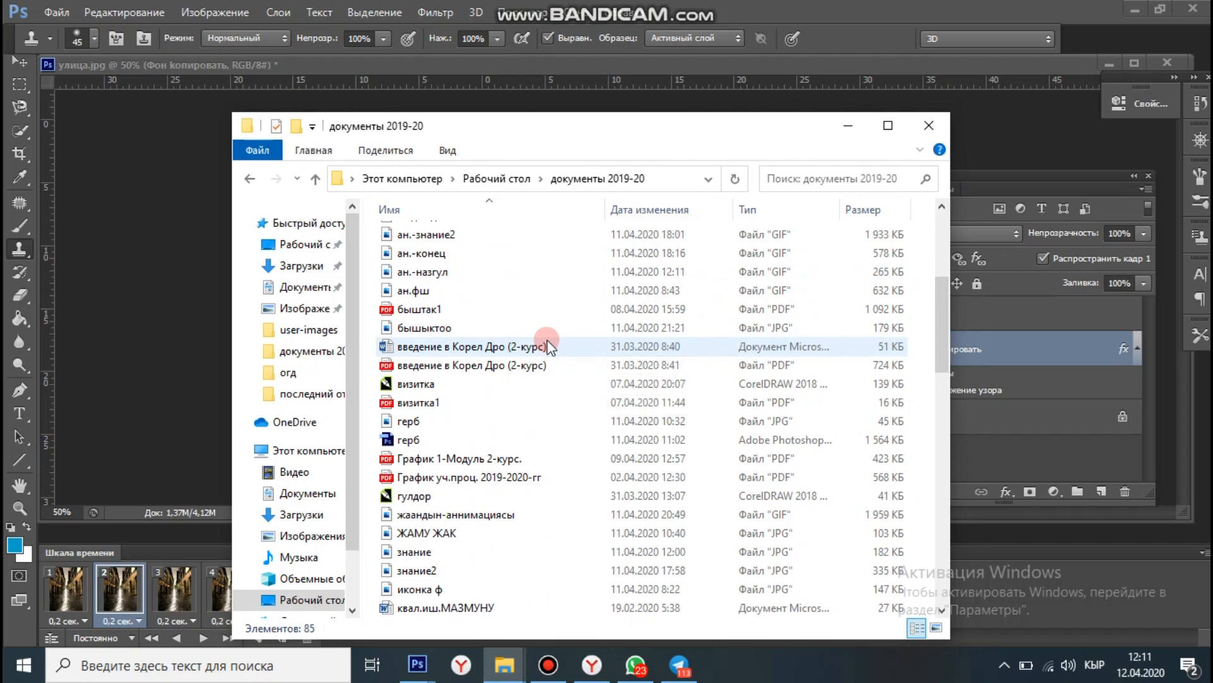
{"action": "scroll", "coordinate": [547, 346], "scroll_direction": "down", "scroll_amount": 2}
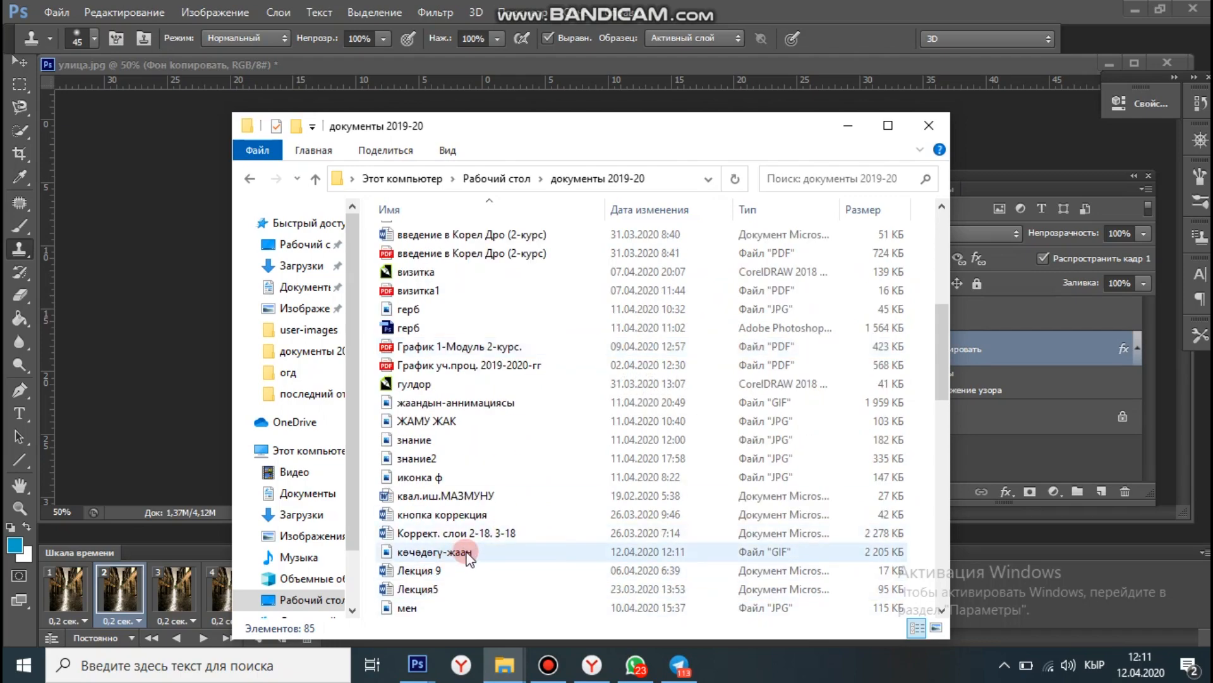
{"action": "left_click", "coordinate": [468, 554]}
{"action": "double_click", "coordinate": [468, 553]}
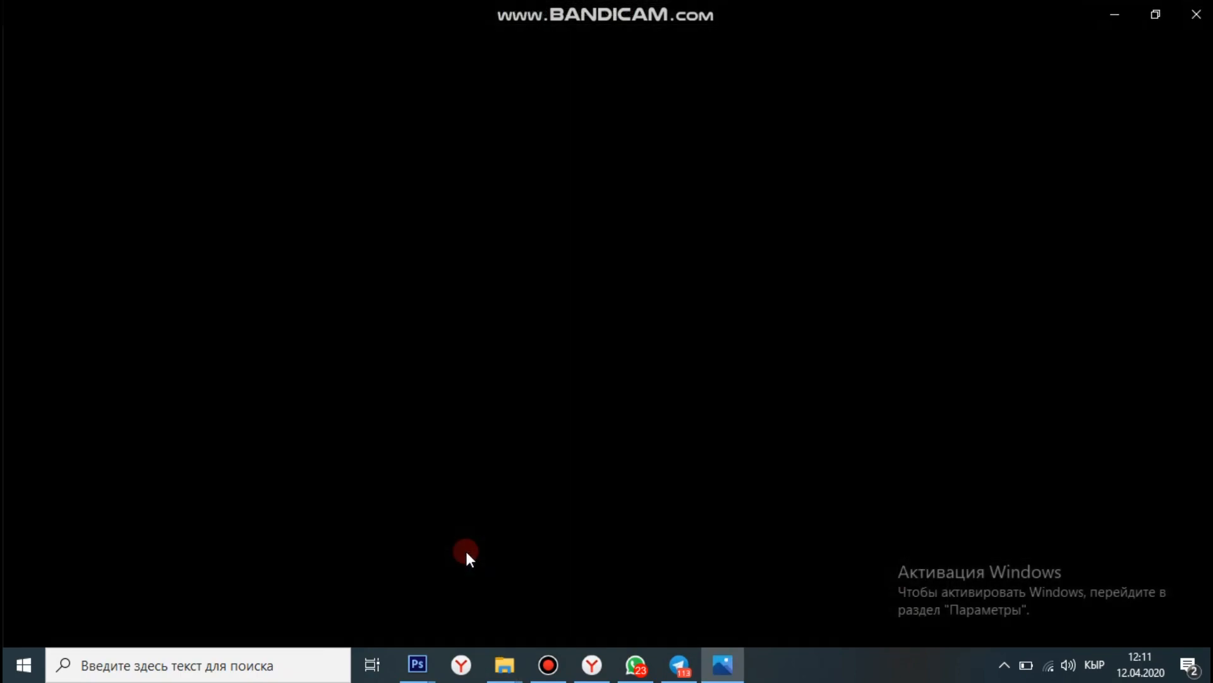